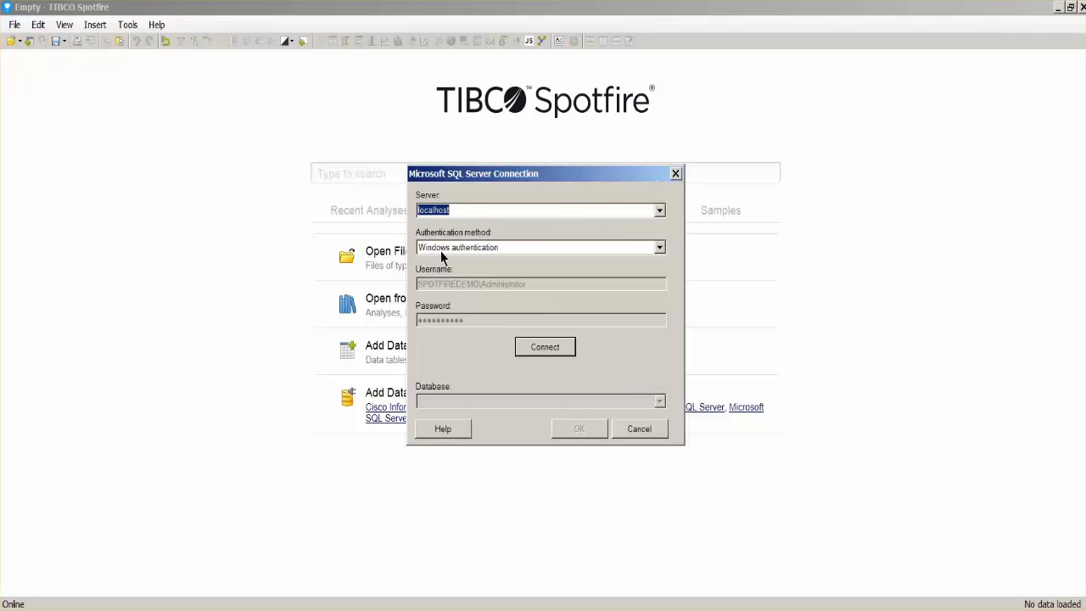
# - Connect to the SQL Server on localhost with Windows authentication and accept the database connection
pyautogui.click(659, 248)
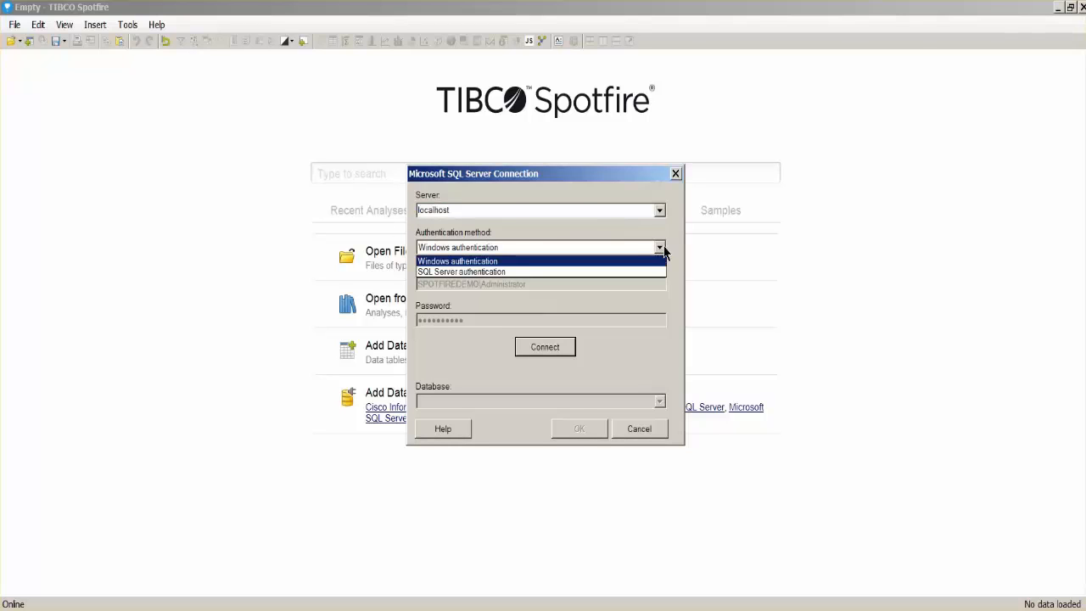
pyautogui.click(662, 248)
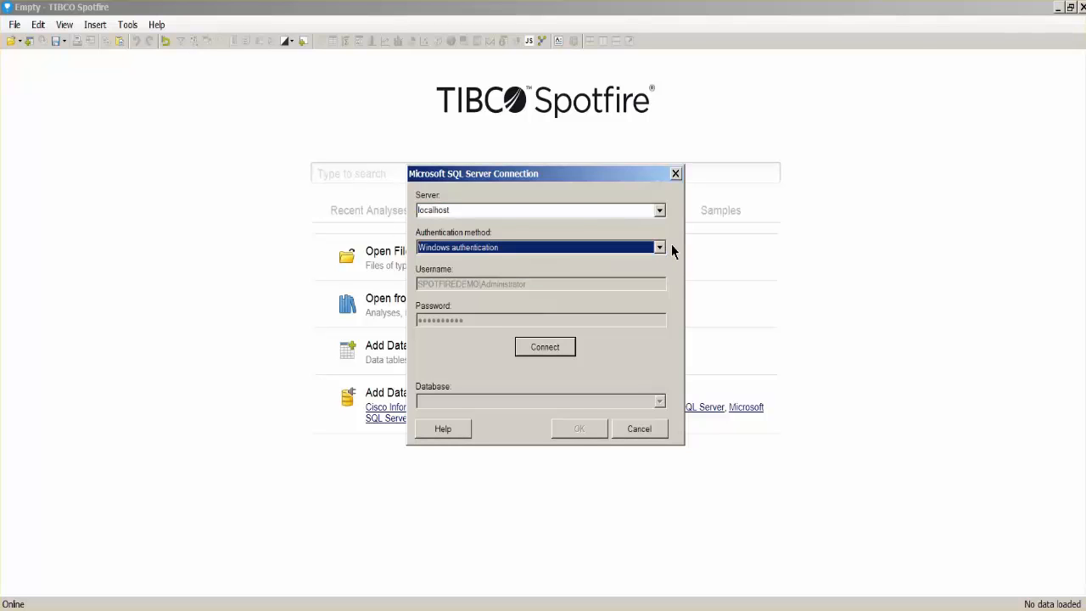
pyautogui.click(541, 347)
pyautogui.click(582, 428)
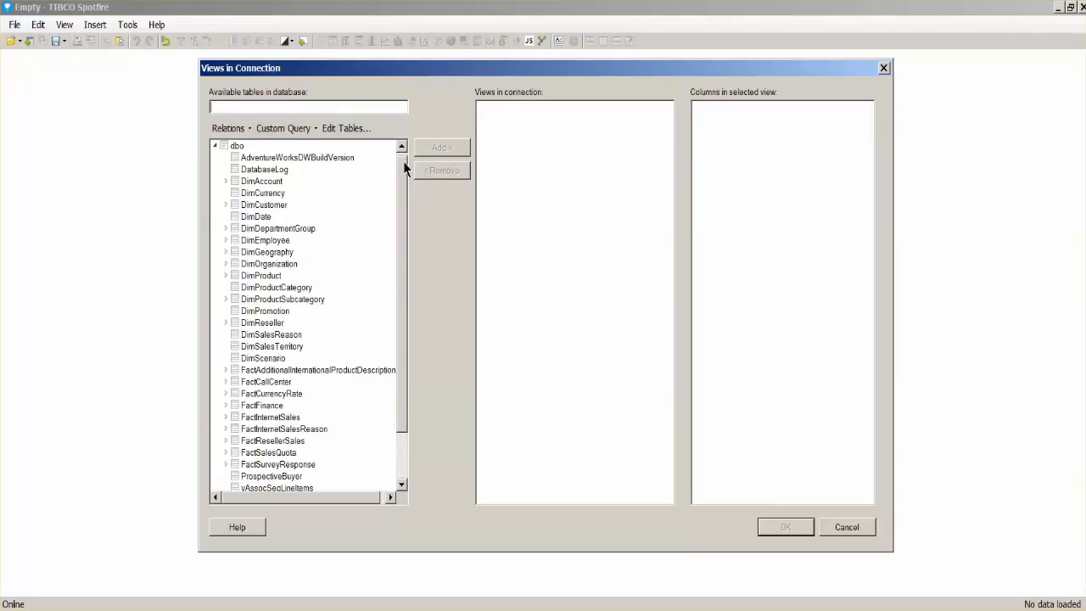
# - Add the DimDepartmentGroup, DimProduct and FactSalesQuota tables to the views in the connection
pyautogui.moveTo(405, 169); pyautogui.dragTo(407, 212)
pyautogui.moveTo(413, 266); pyautogui.dragTo(407, 148)
pyautogui.click(283, 229)
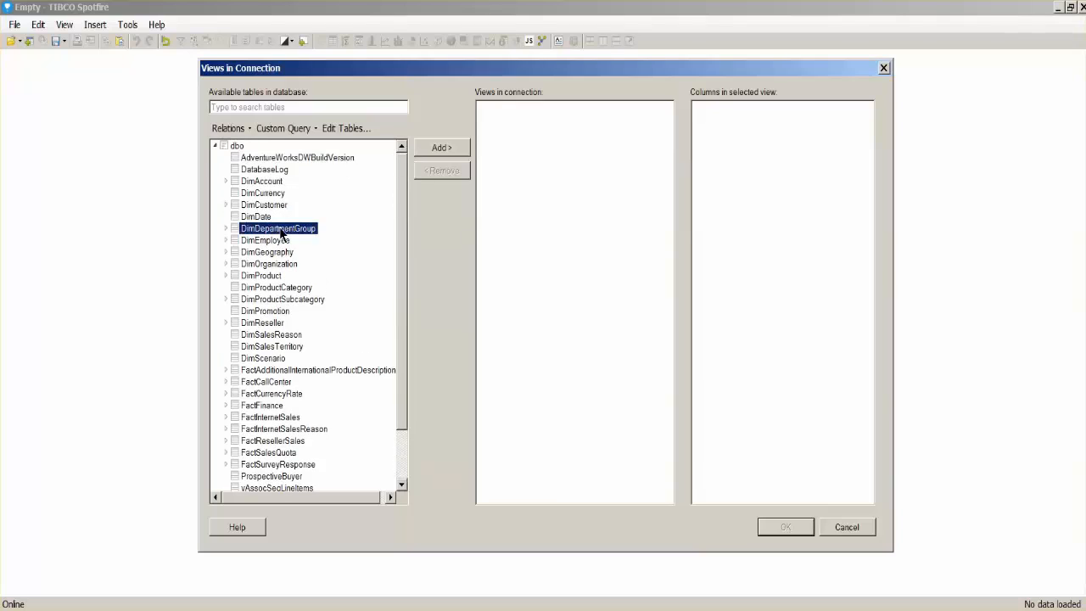
pyautogui.click(432, 149)
pyautogui.click(276, 275)
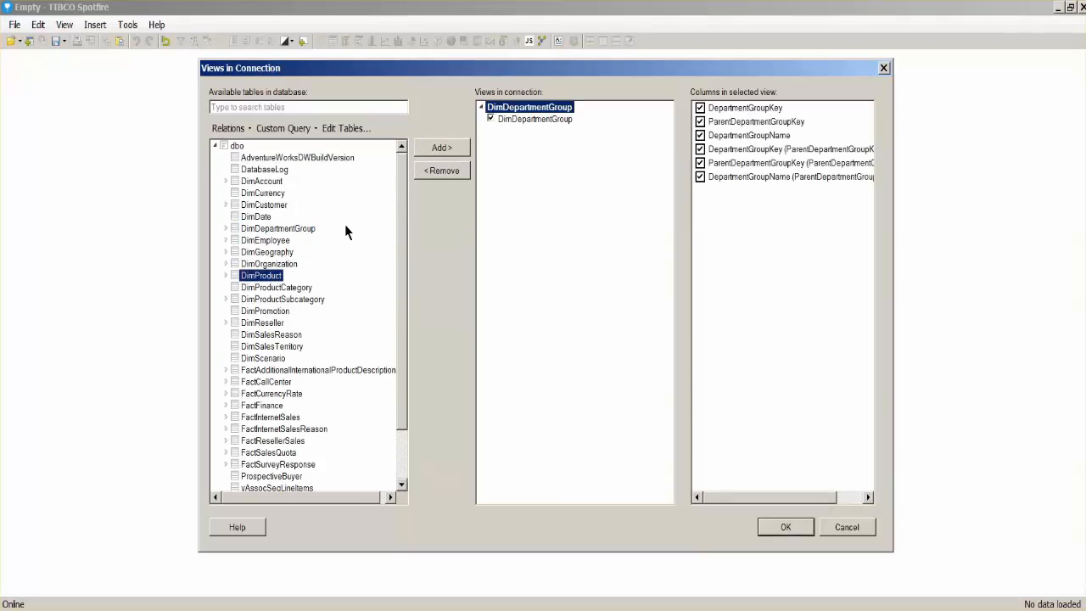
pyautogui.click(438, 149)
pyautogui.moveTo(403, 251); pyautogui.dragTo(402, 296)
pyautogui.click(270, 394)
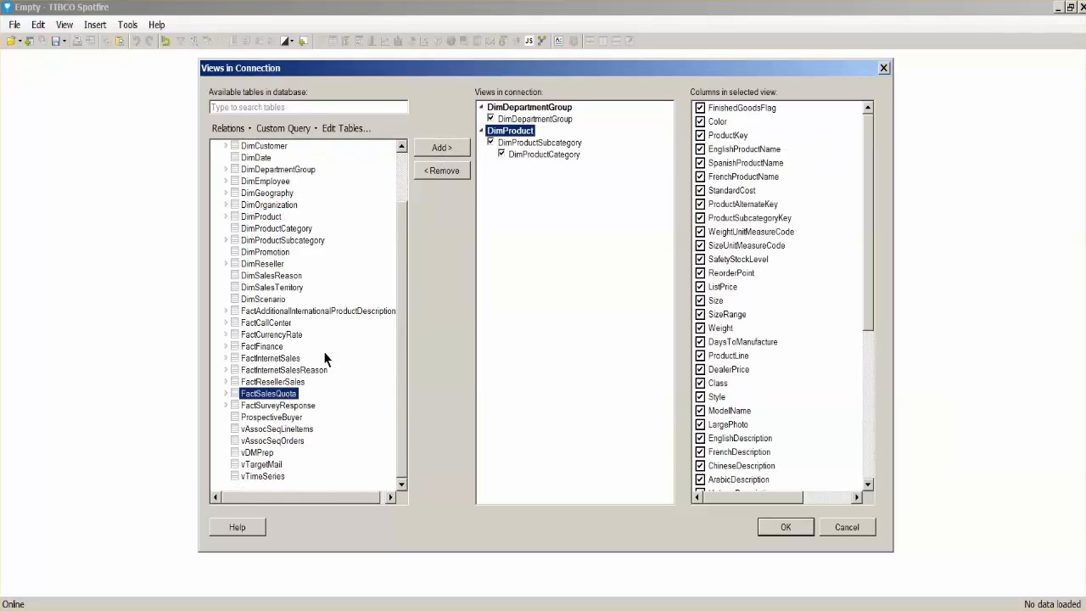
pyautogui.click(424, 150)
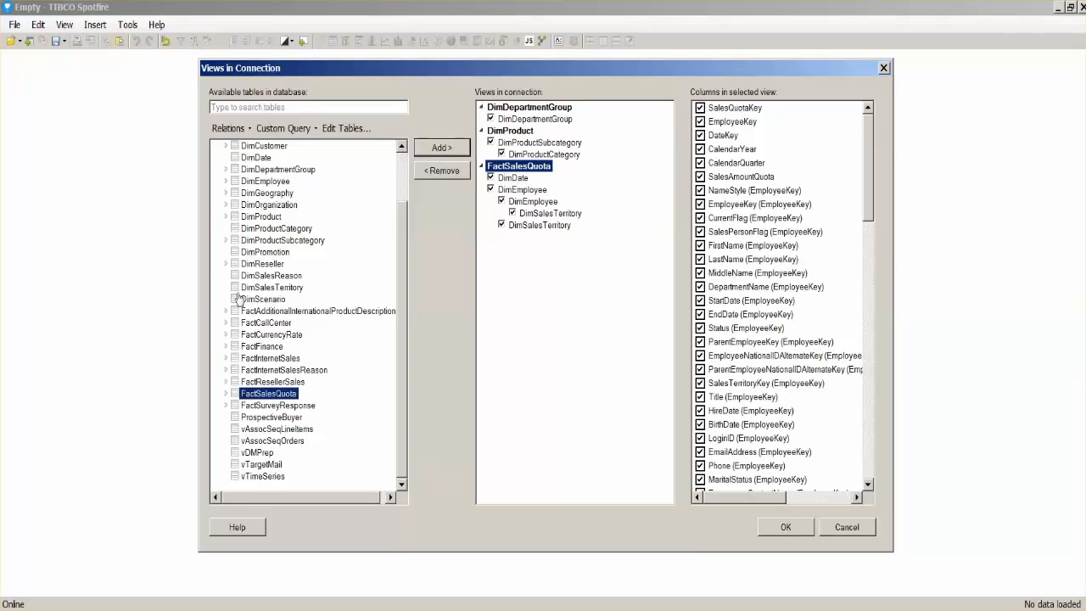
# - Examine the related tables nested under DimProduct, DimProductSubcategory and DimReseller in the available tables
pyautogui.click(226, 217)
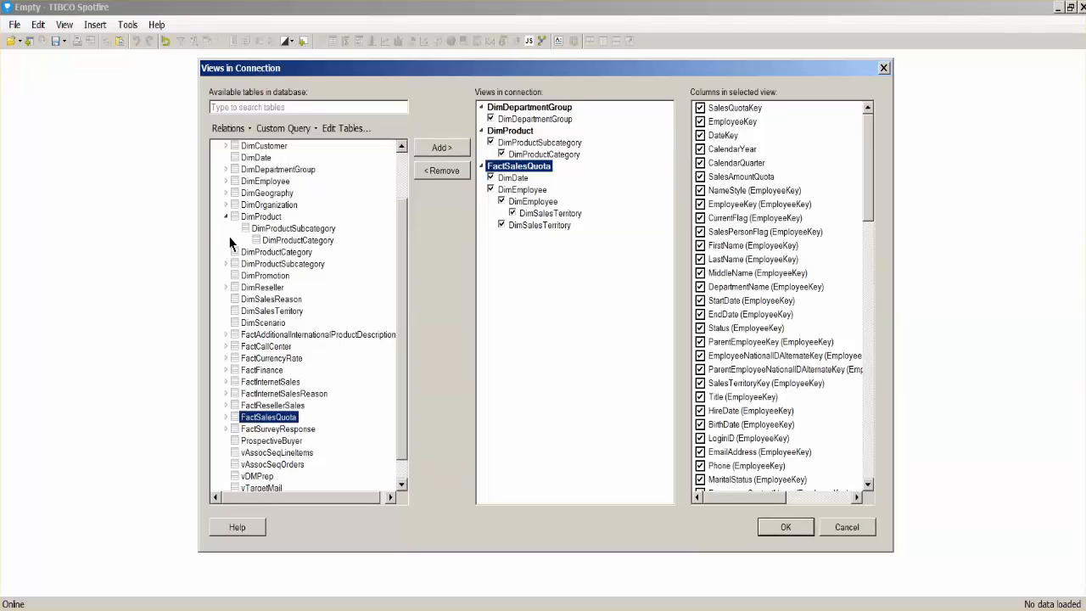
pyautogui.click(226, 264)
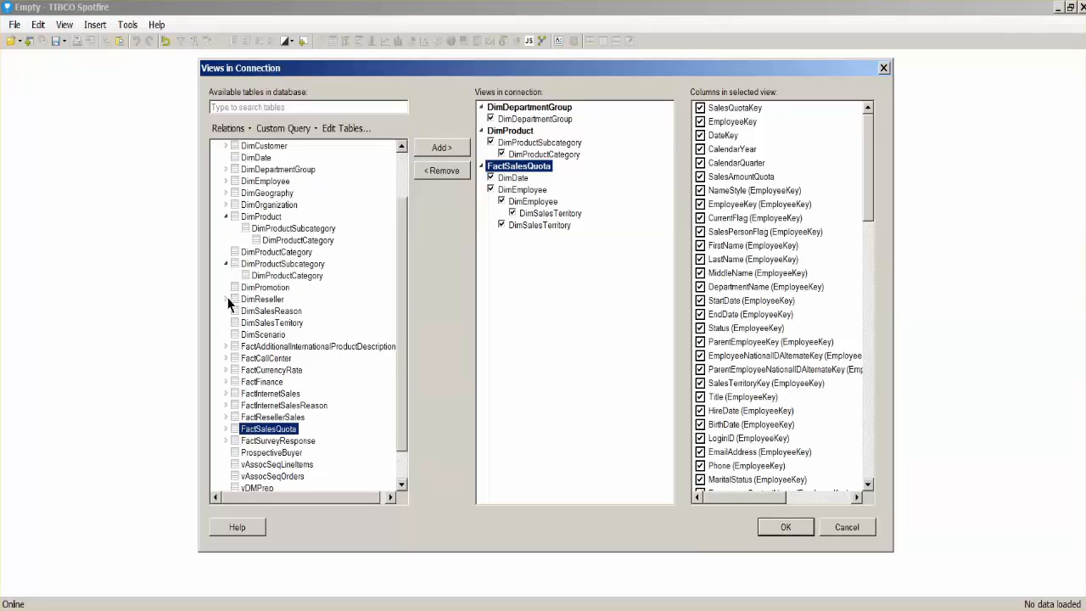
pyautogui.click(226, 299)
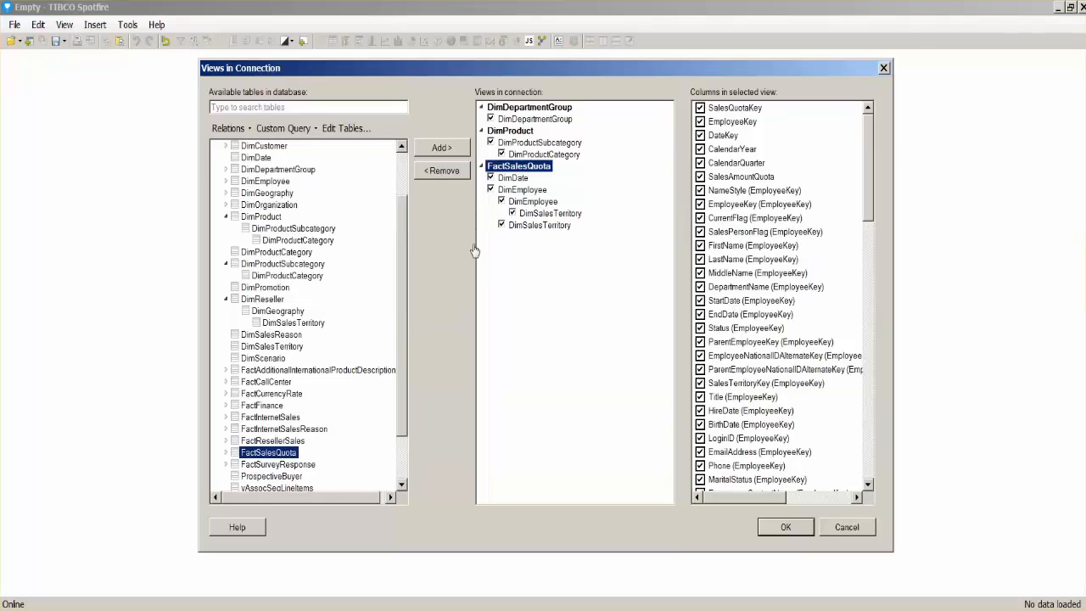
# - Collapse the FactSalesQuota, DimProduct and DimDepartmentGroup views and accept the selection of views in the connection
pyautogui.click(482, 167)
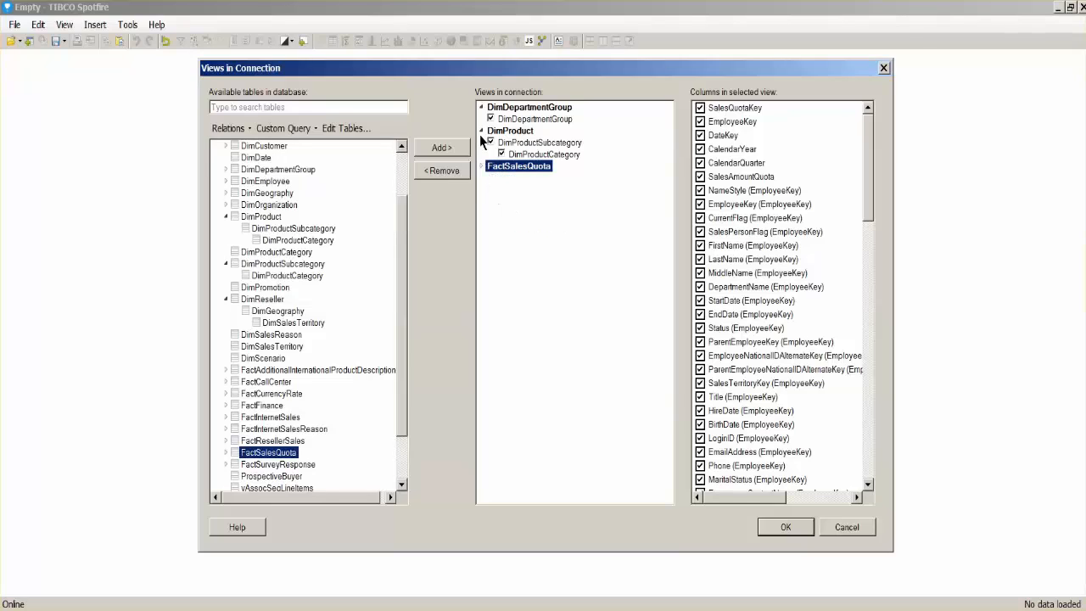
pyautogui.click(481, 131)
pyautogui.click(480, 107)
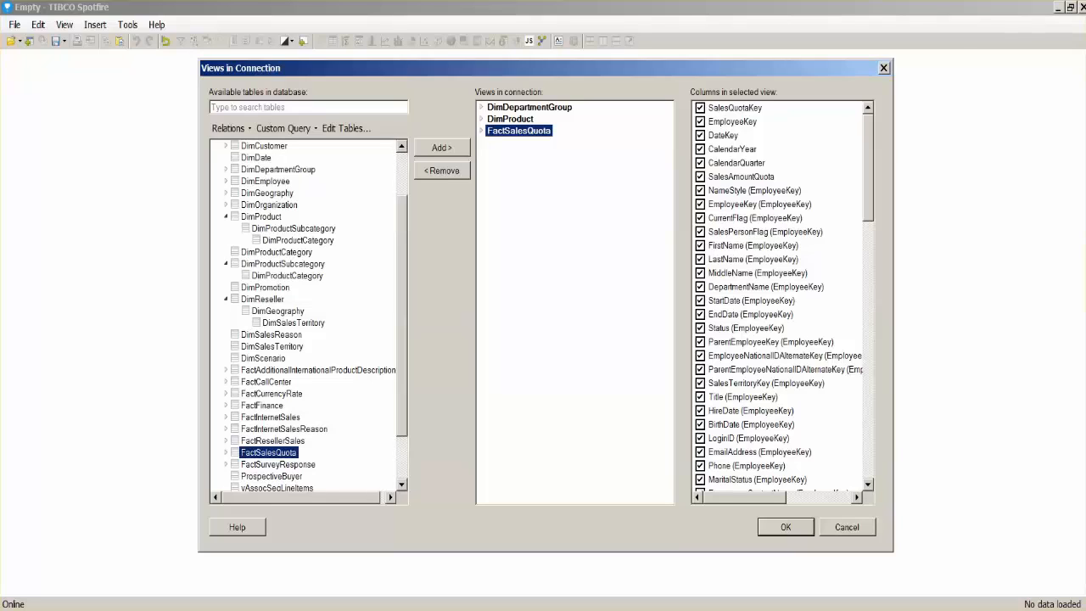
pyautogui.click(786, 527)
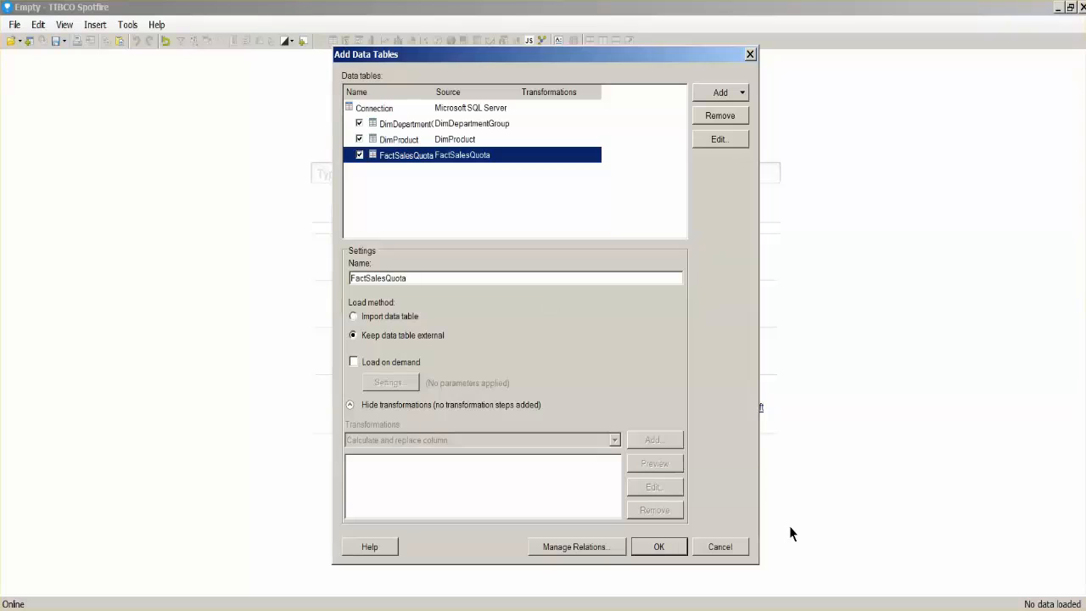
# - Review the settings of DimDepartmentGroup, DimProduct and FactSalesQuota and add all three as external data tables
pyautogui.click(456, 141)
pyautogui.click(462, 124)
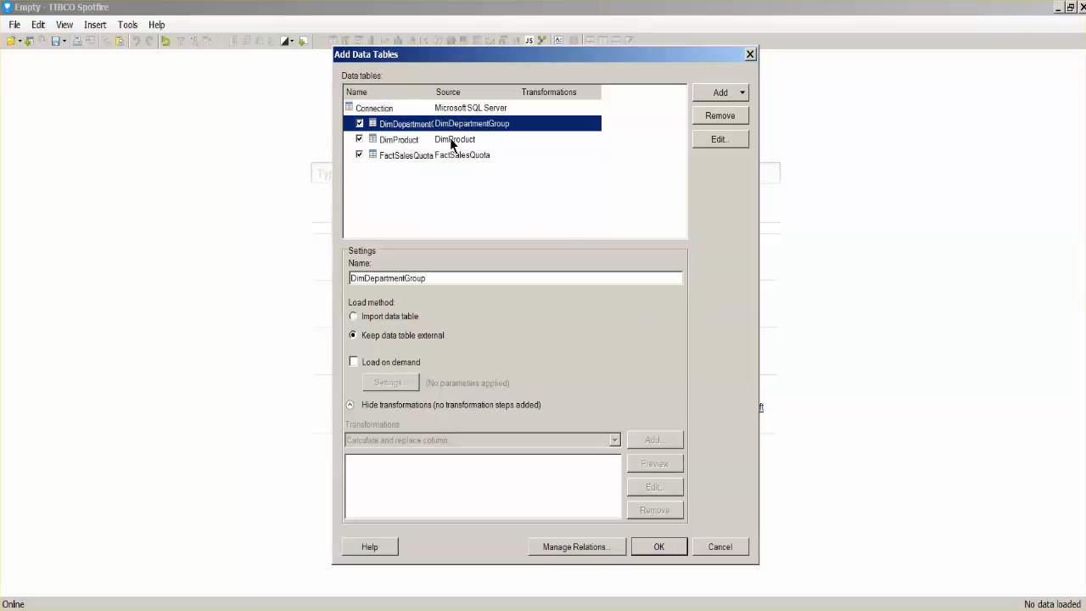
pyautogui.click(450, 141)
pyautogui.click(452, 155)
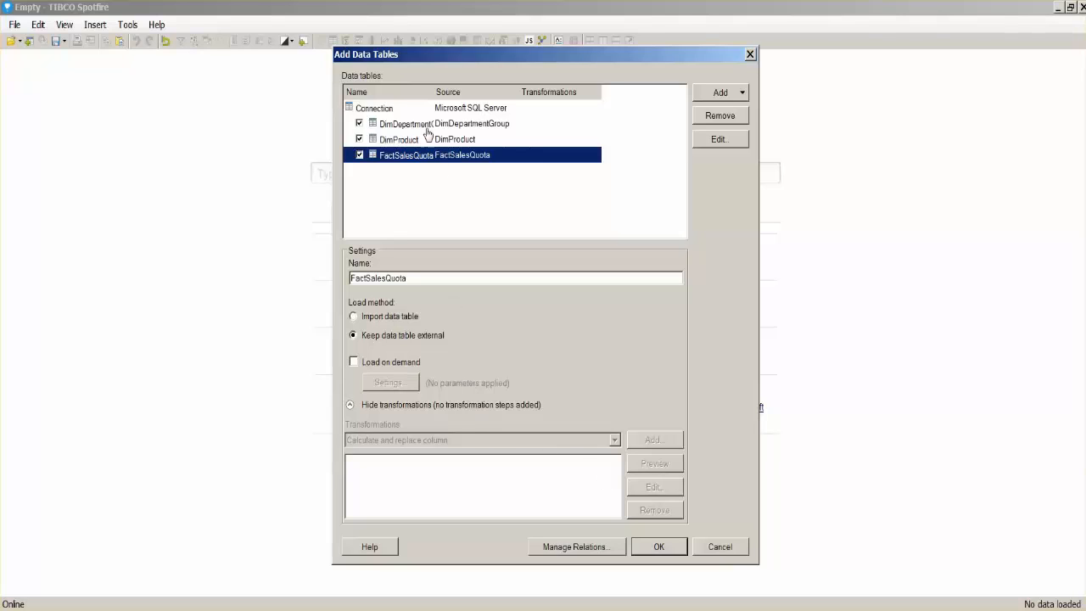
pyautogui.click(658, 548)
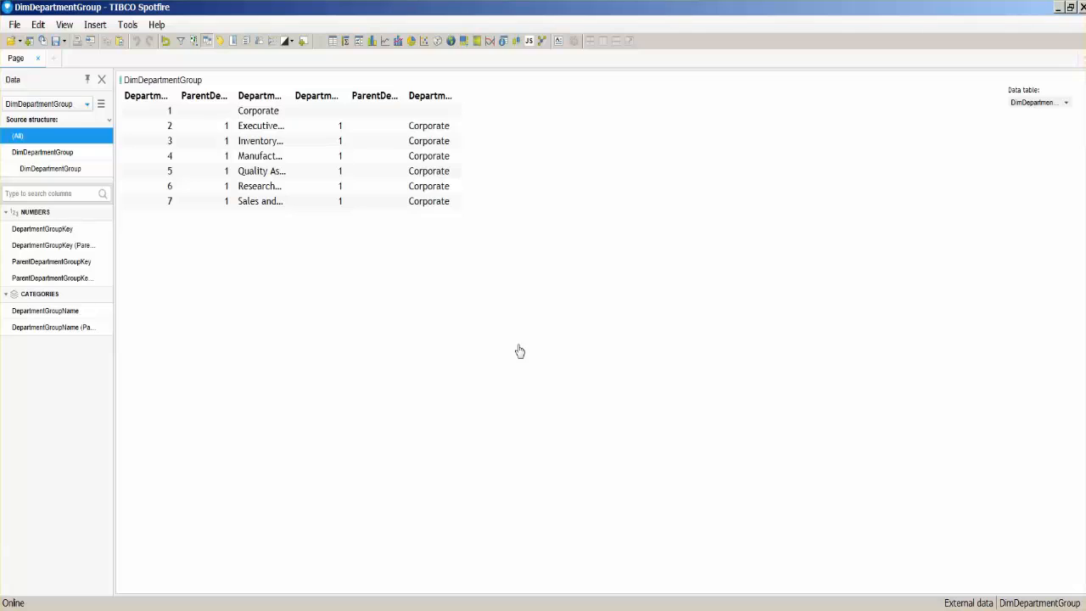
# - View the source structure and columns of the DimProduct data table and those of FactSalesQuota
pyautogui.click(86, 106)
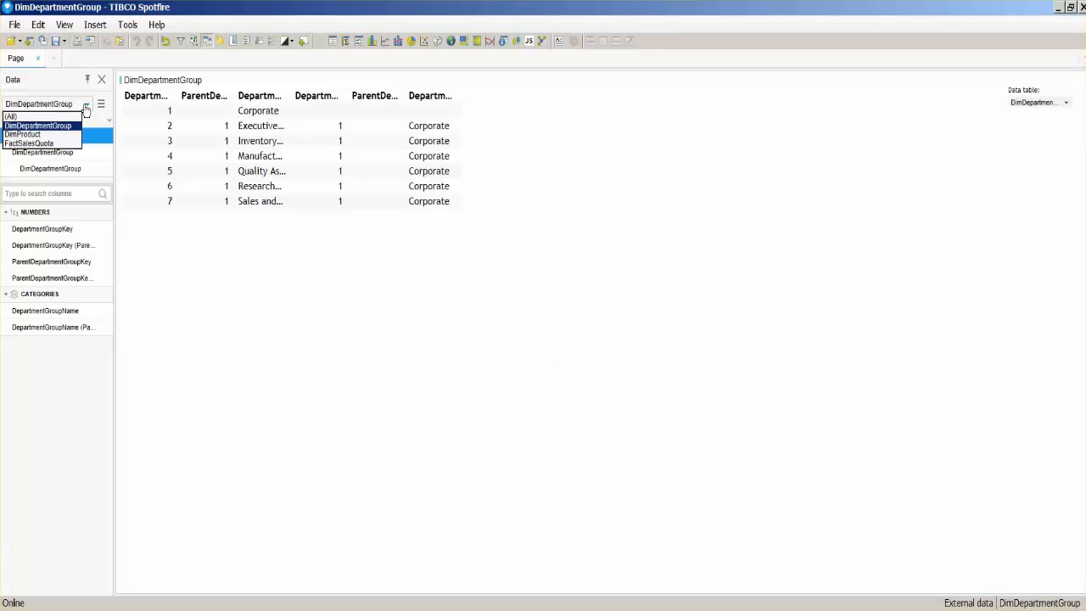
pyautogui.click(66, 136)
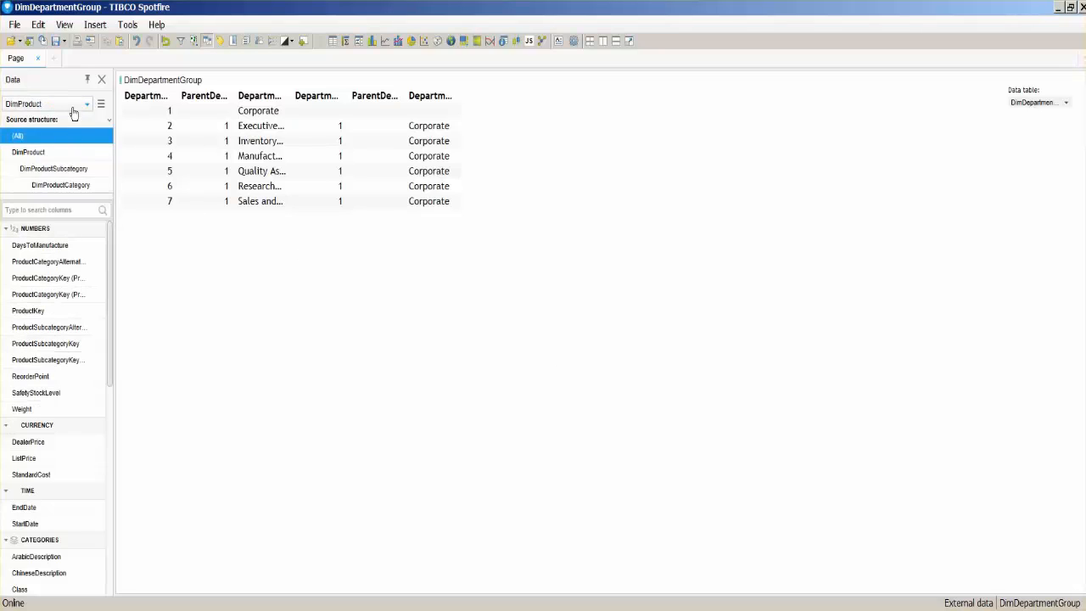
pyautogui.click(75, 105)
pyautogui.click(60, 145)
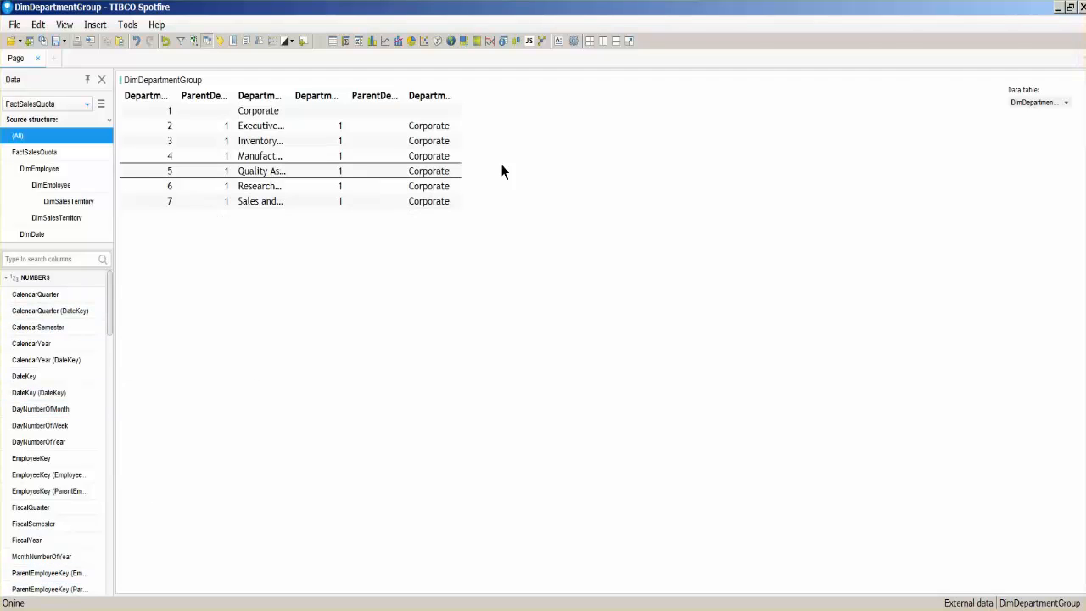
# - Switch the table visualization's data table to DimProduct and finally to FactSalesQuota
pyautogui.click(1065, 103)
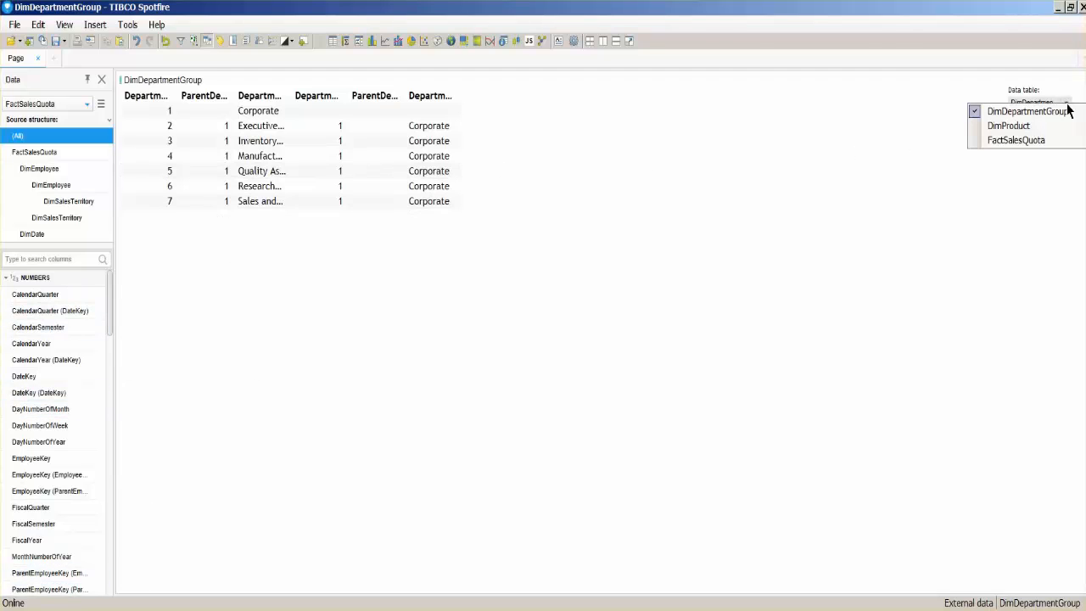
pyautogui.click(1037, 127)
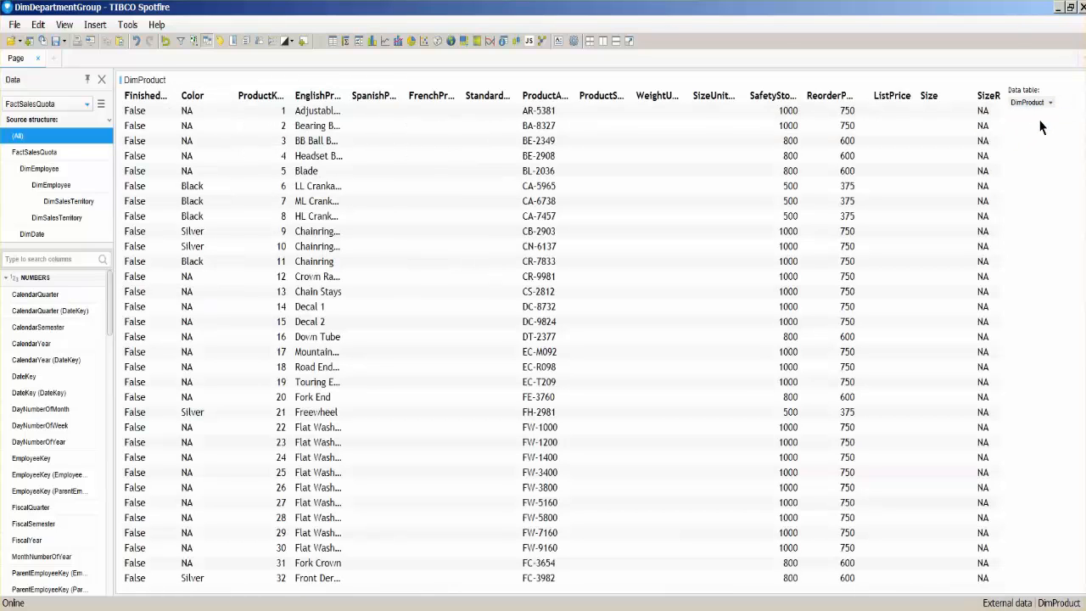
pyautogui.click(1053, 106)
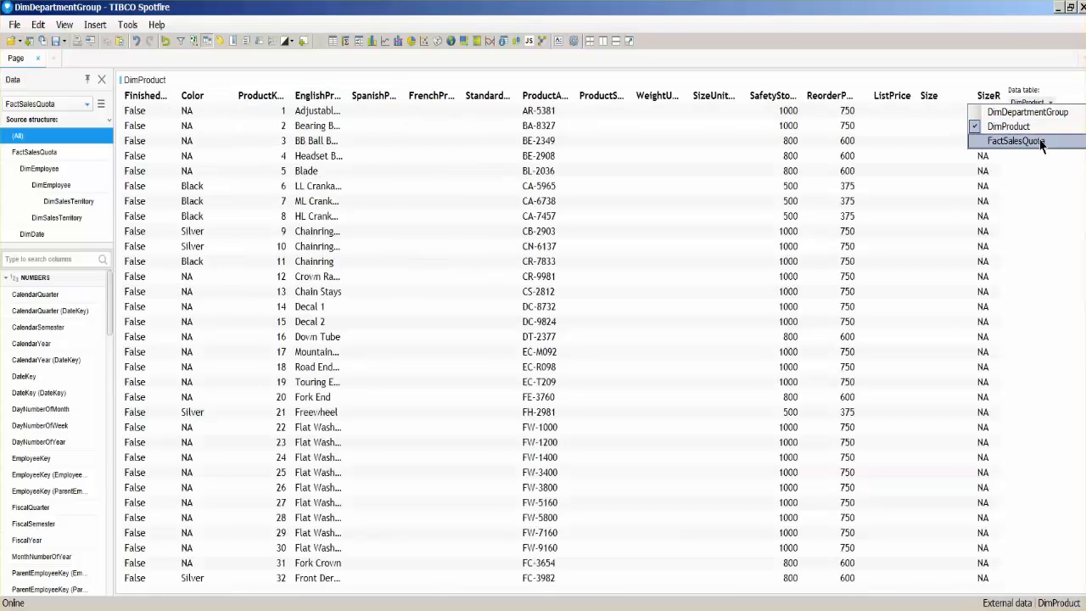
pyautogui.click(1041, 142)
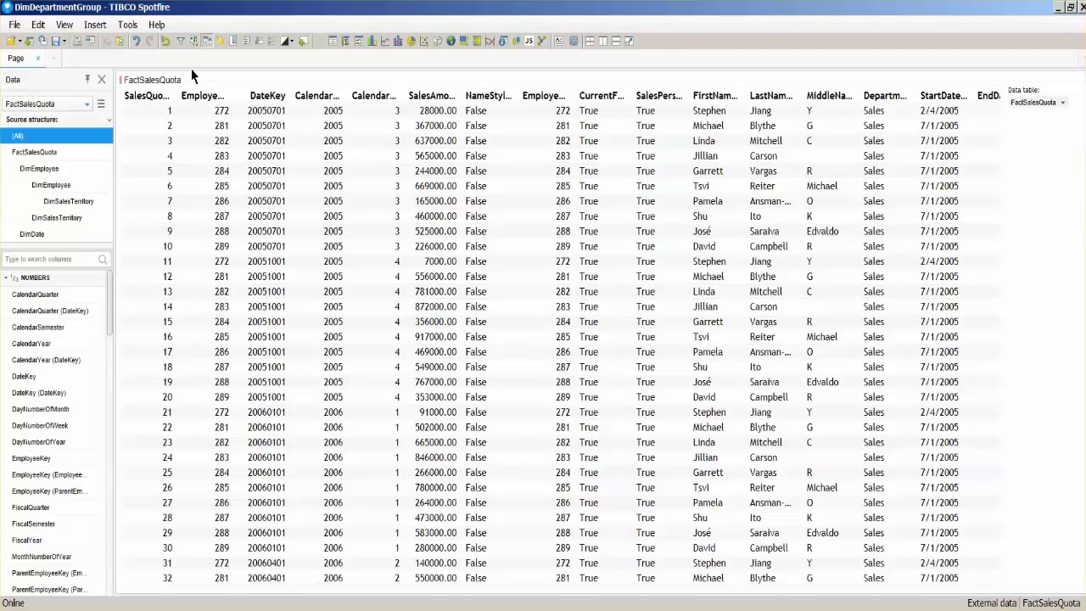
# - Show the filters and create a filter for FactSalesQuota's BirthDate (EmployeeKey) column
pyautogui.click(180, 41)
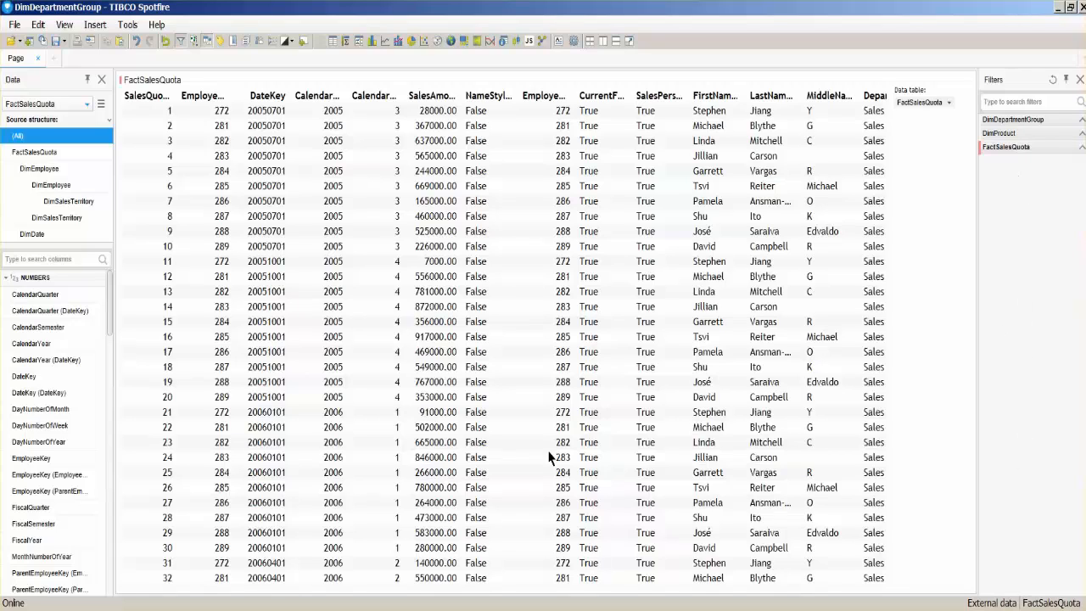
pyautogui.click(88, 103)
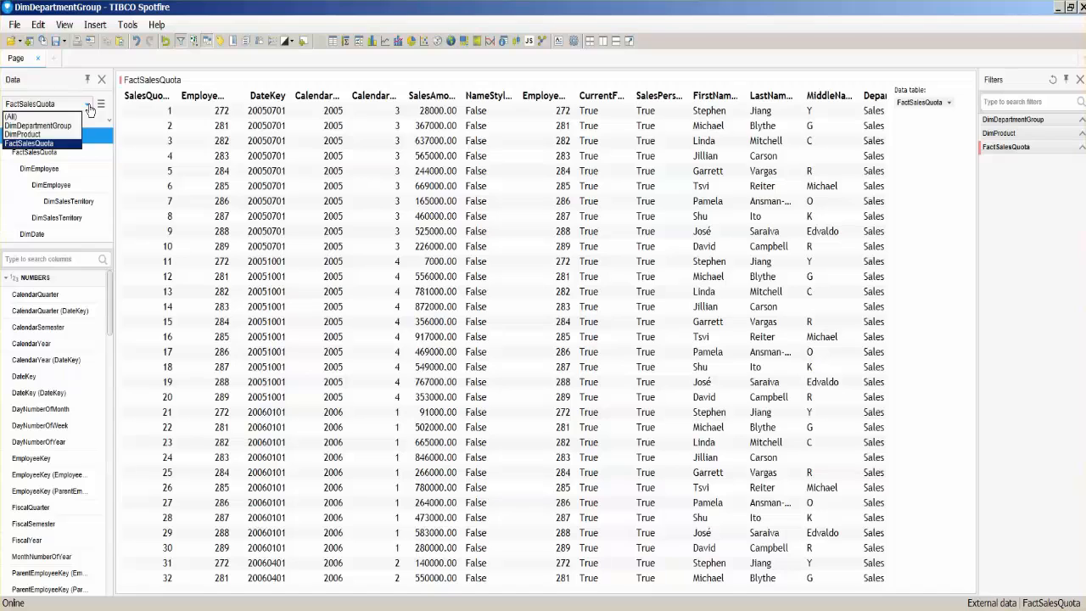
pyautogui.click(55, 143)
pyautogui.moveTo(108, 296); pyautogui.dragTo(117, 393)
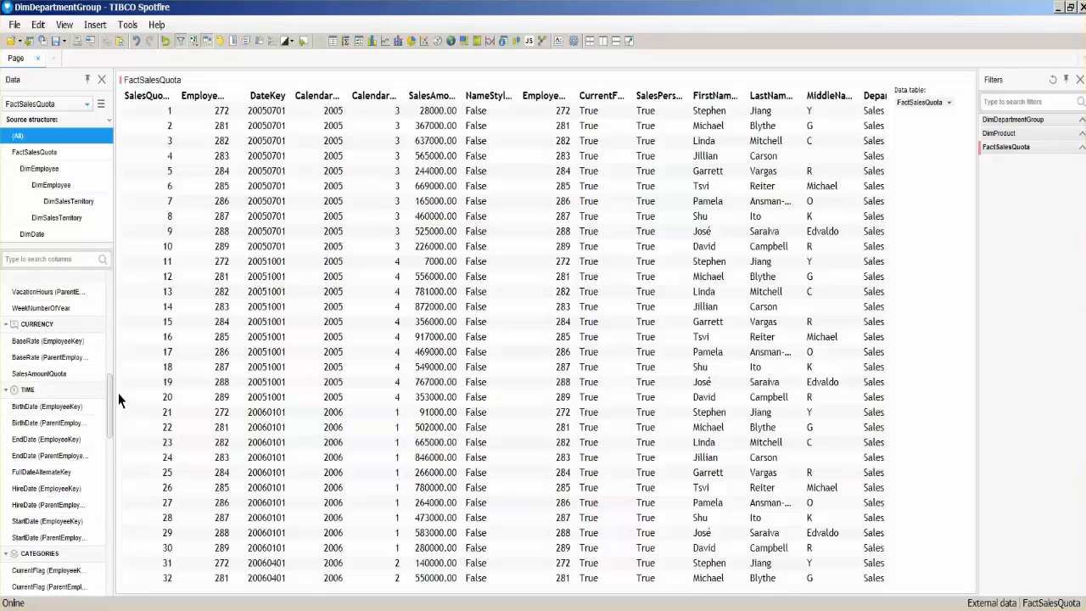
pyautogui.click(99, 407)
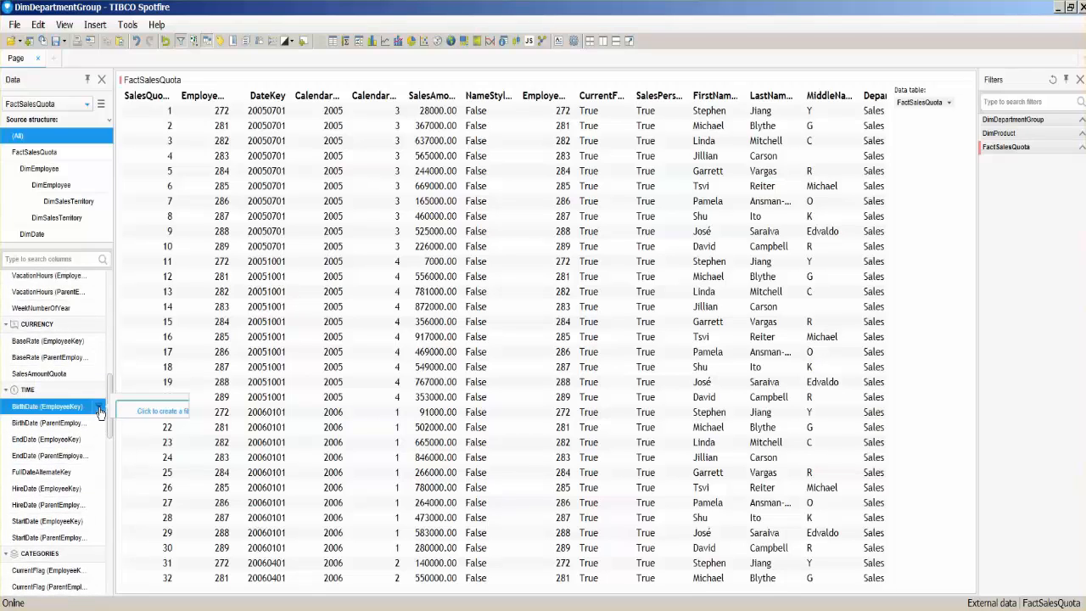
pyautogui.click(141, 409)
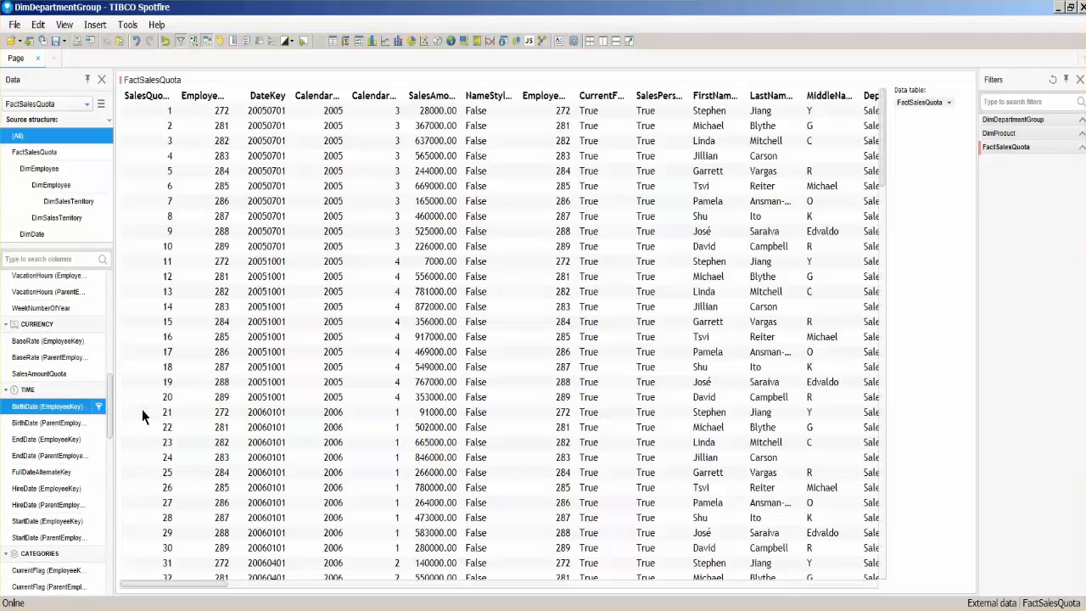
# - Create filters for the EnglishDayNameOfWeek and CurrentFlag (EmployeeKey) columns of FactSalesQuota
pyautogui.click(107, 453)
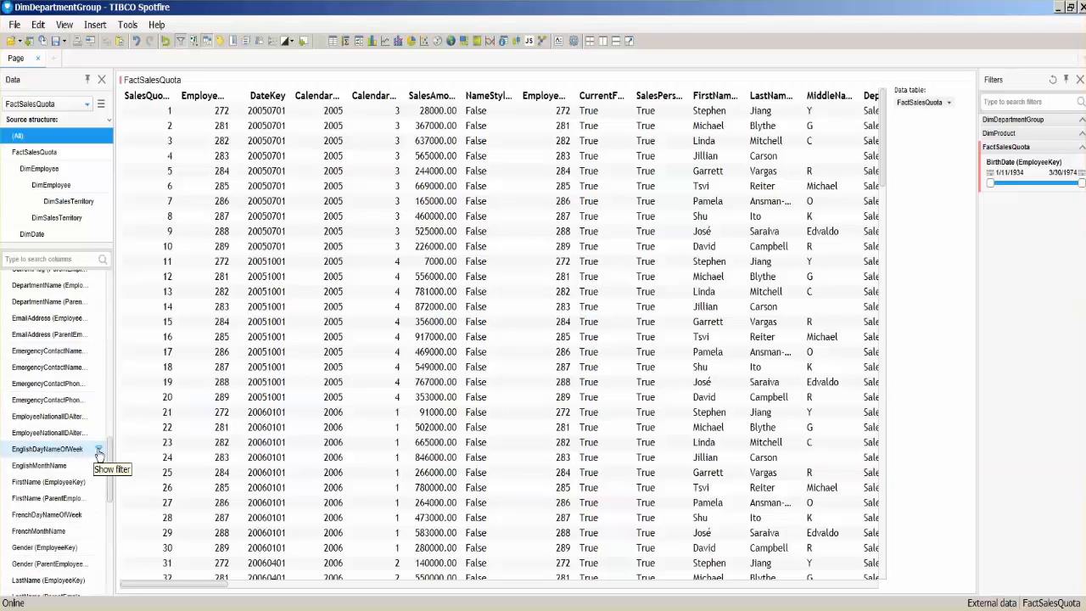
pyautogui.click(99, 449)
pyautogui.click(191, 454)
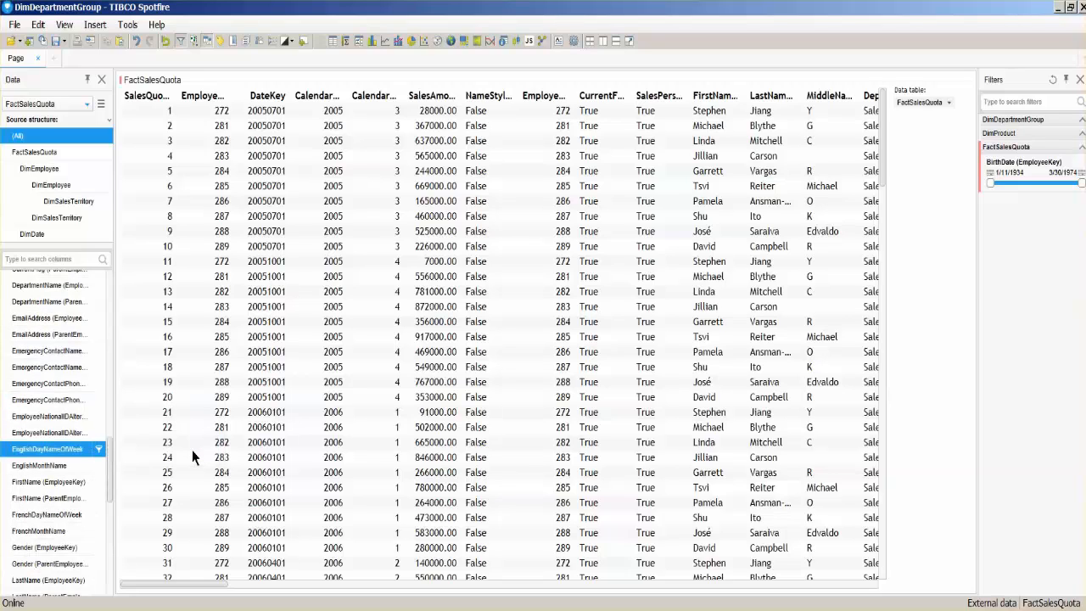
pyautogui.click(110, 376)
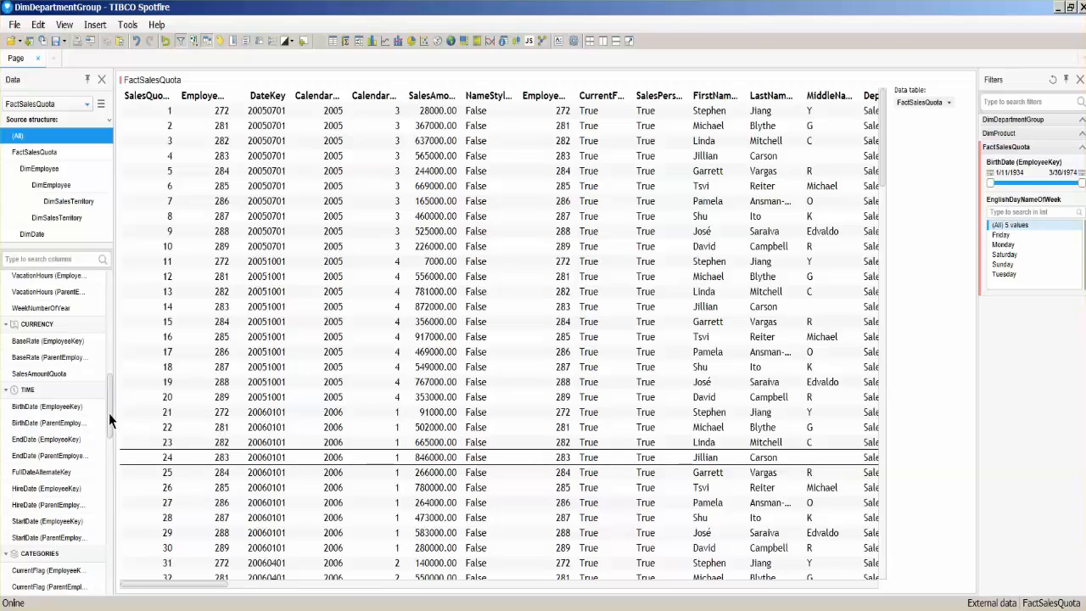
pyautogui.click(71, 569)
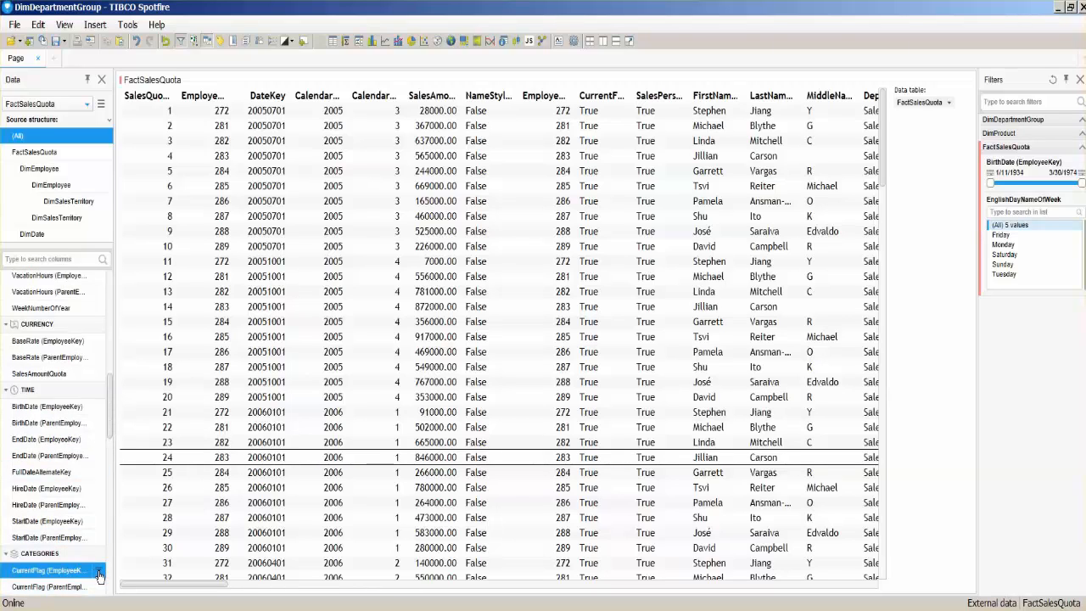
pyautogui.click(145, 570)
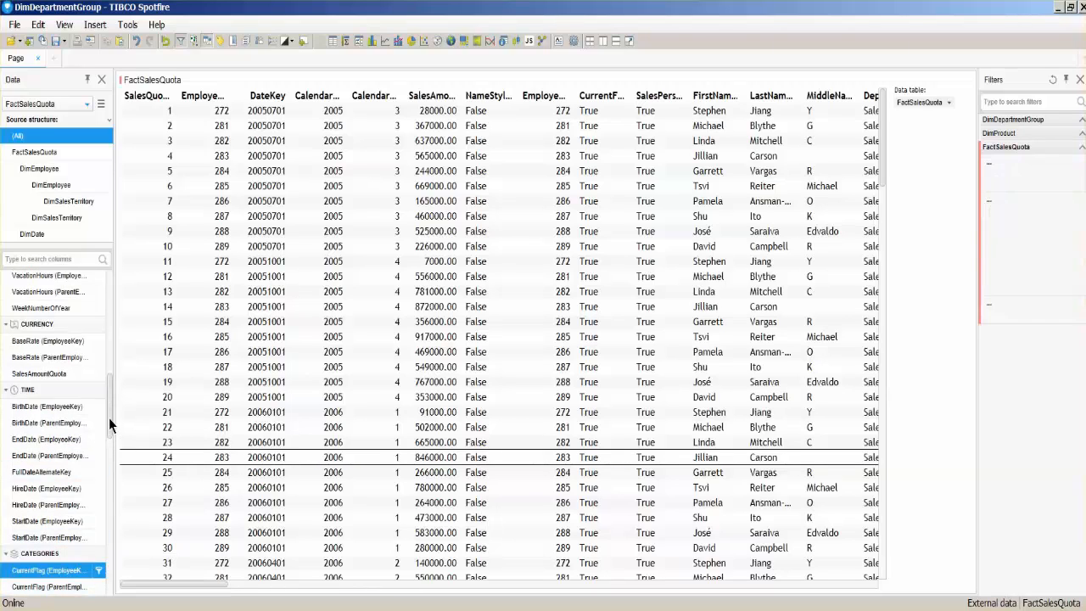
# - Create a filter for the SalariedFlag (EmployeeKey) column of FactSalesQuota
pyautogui.moveTo(109, 420); pyautogui.dragTo(111, 543)
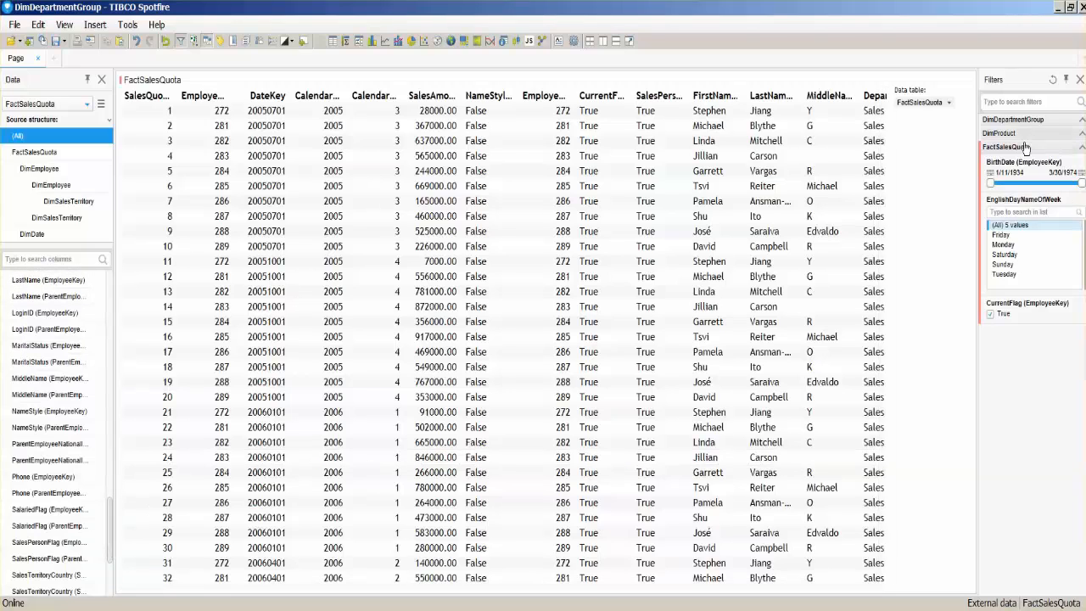
pyautogui.click(98, 509)
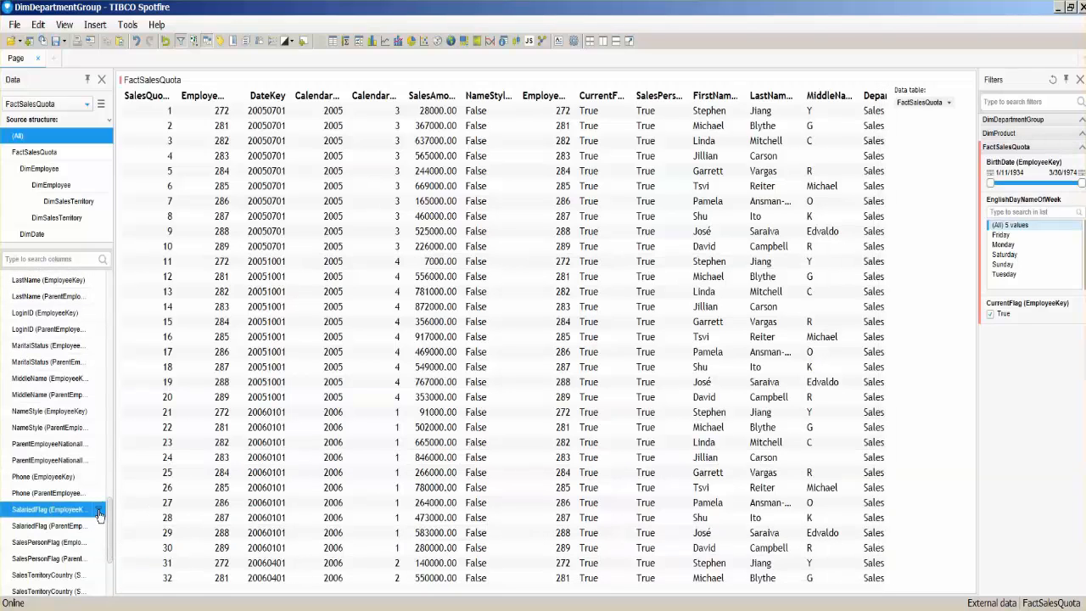
pyautogui.moveTo(99, 512)
pyautogui.click(150, 510)
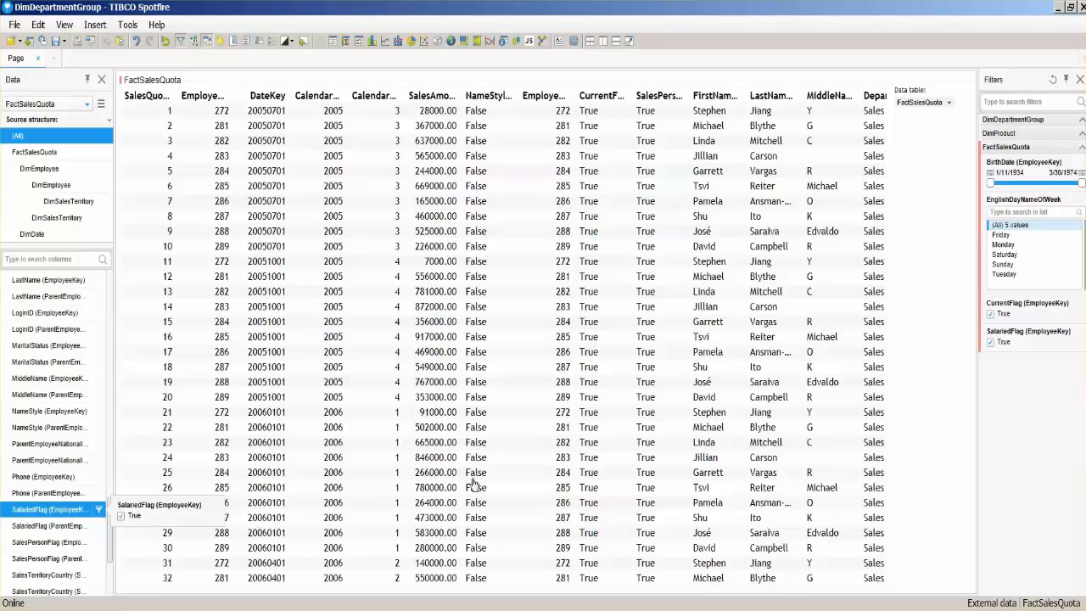
# - Add a line chart above the table and set its data table to FactSalesQuota
pyautogui.click(385, 40)
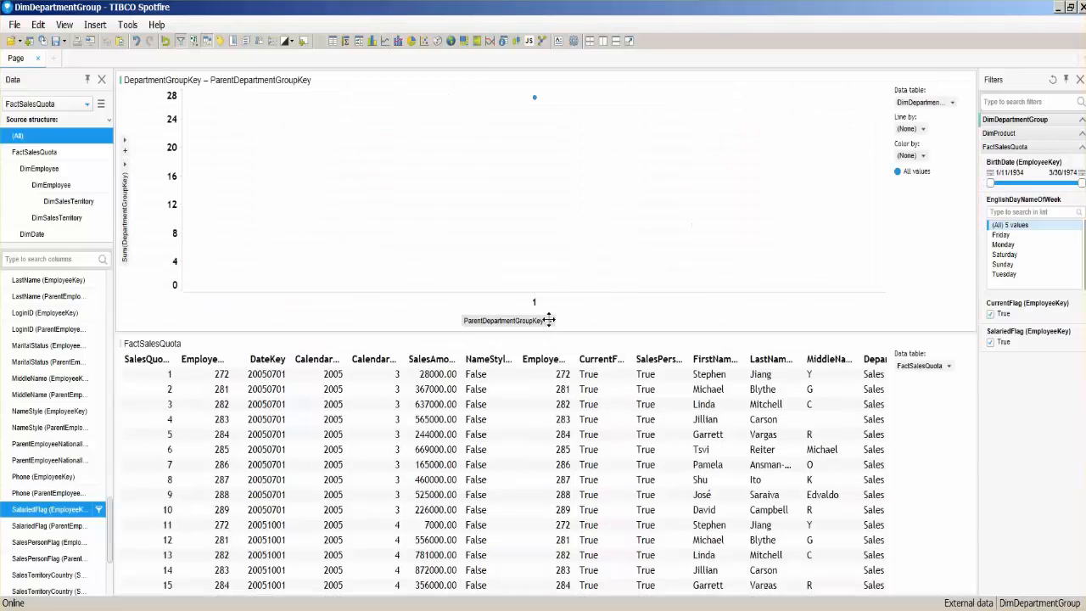
pyautogui.click(950, 103)
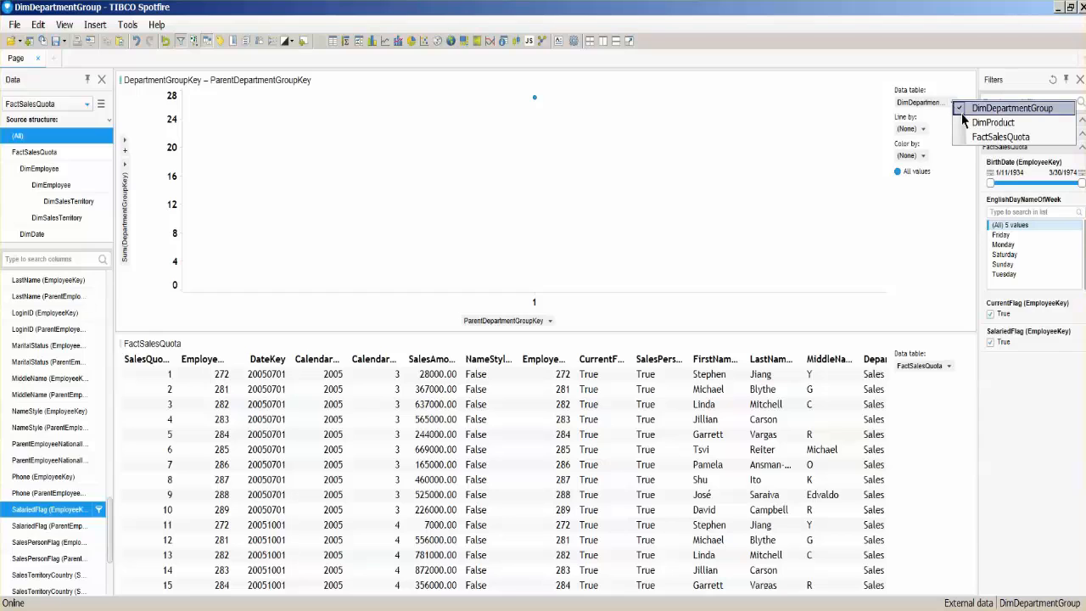
pyautogui.click(967, 137)
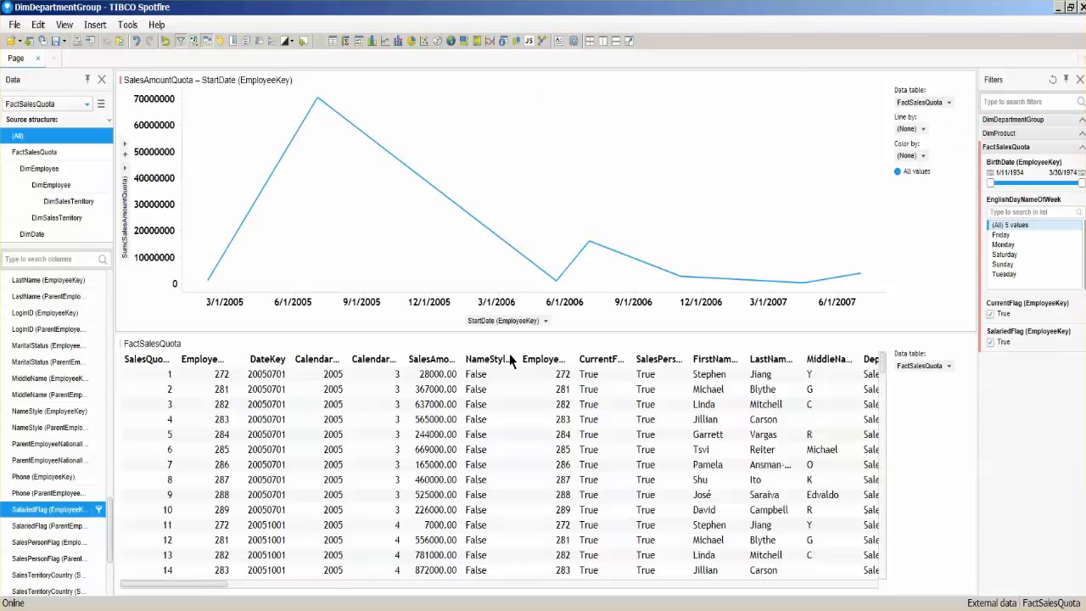
# - Change the aggregation of SalesAmountQuota on the line chart's Y-axis to Avg
pyautogui.click(125, 188)
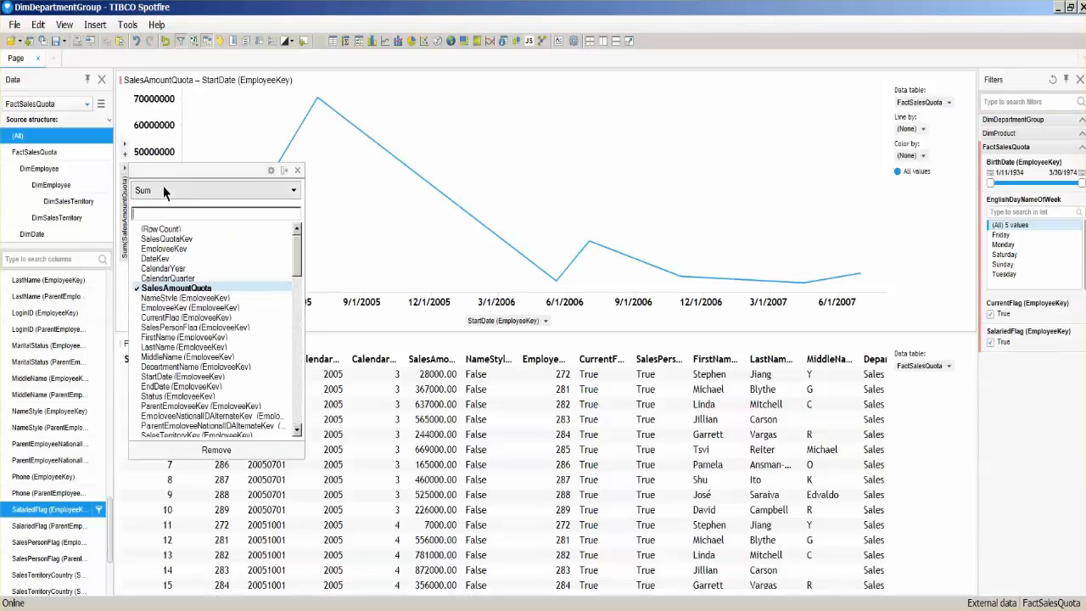
pyautogui.click(165, 190)
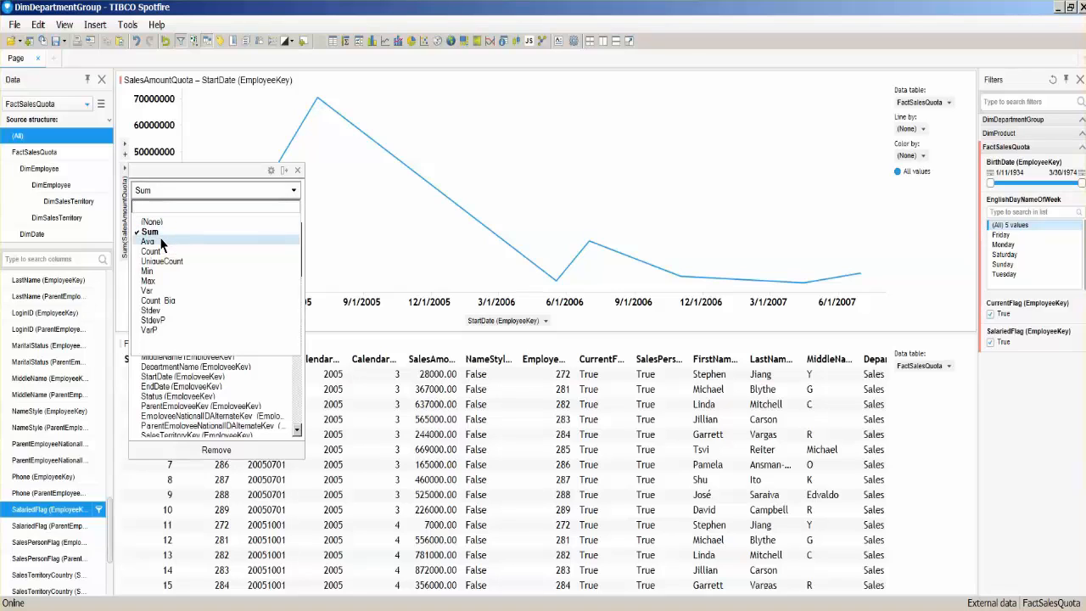
pyautogui.click(161, 240)
pyautogui.click(170, 193)
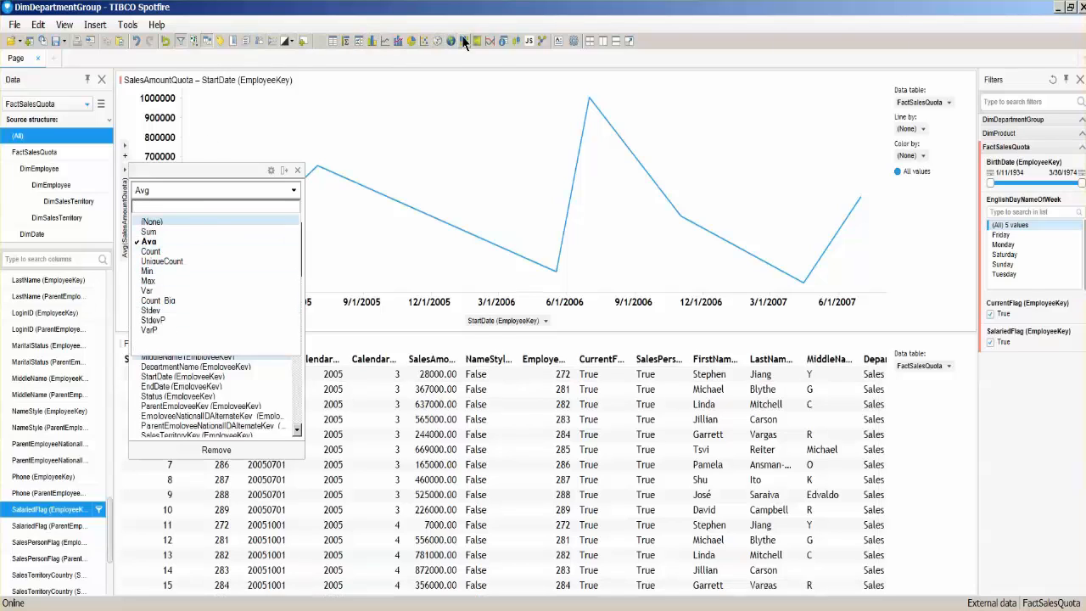
pyautogui.click(506, 77)
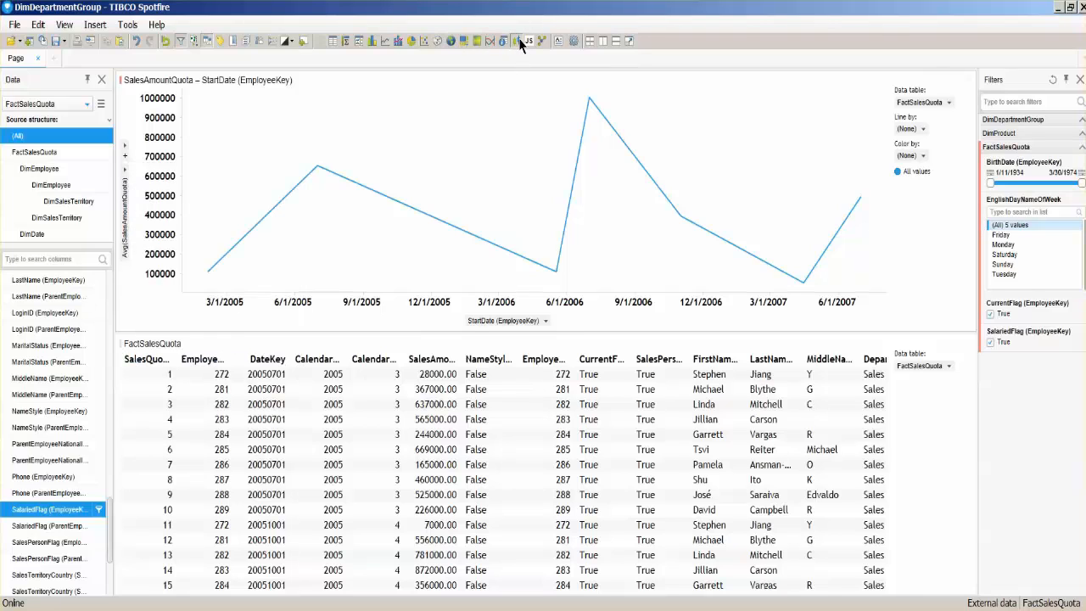
# - Add a box plot above the line chart with a reduced height, and view the commands available for the line chart
pyautogui.click(517, 41)
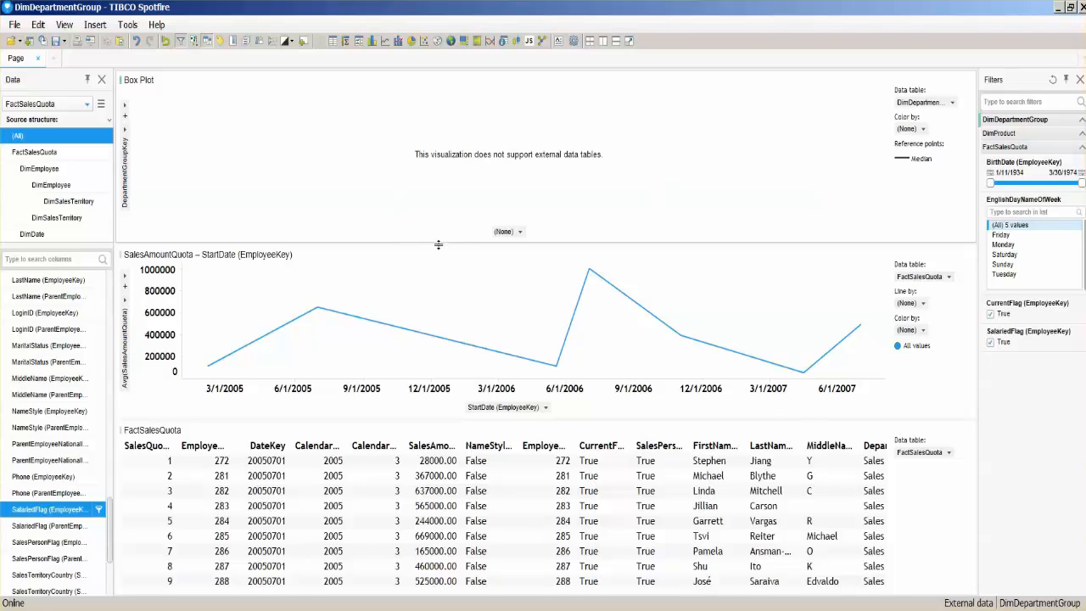
pyautogui.moveTo(439, 245); pyautogui.dragTo(452, 142)
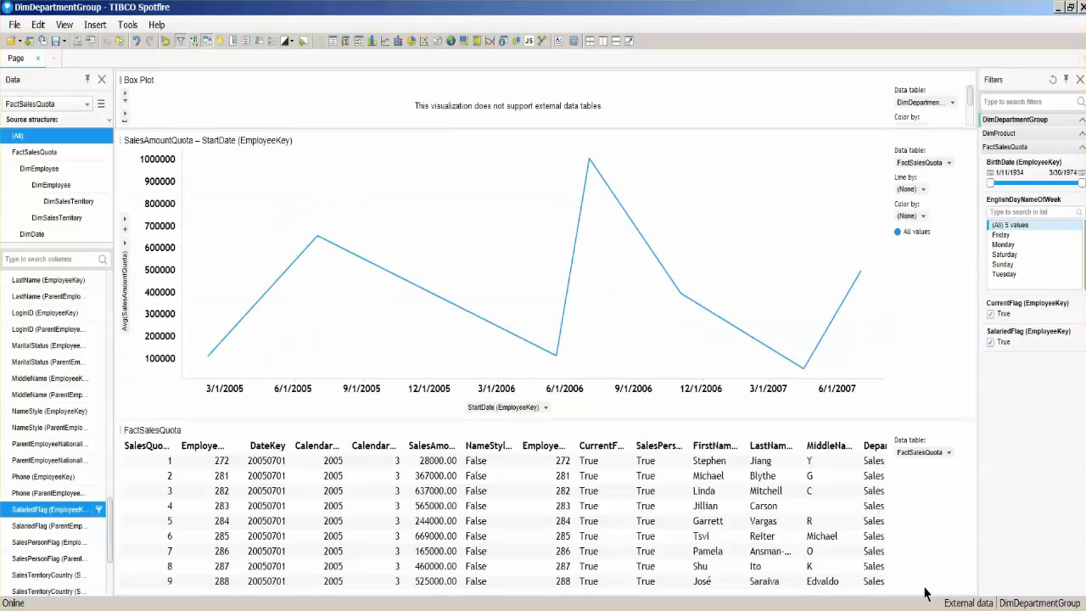
pyautogui.rightClick(450, 220)
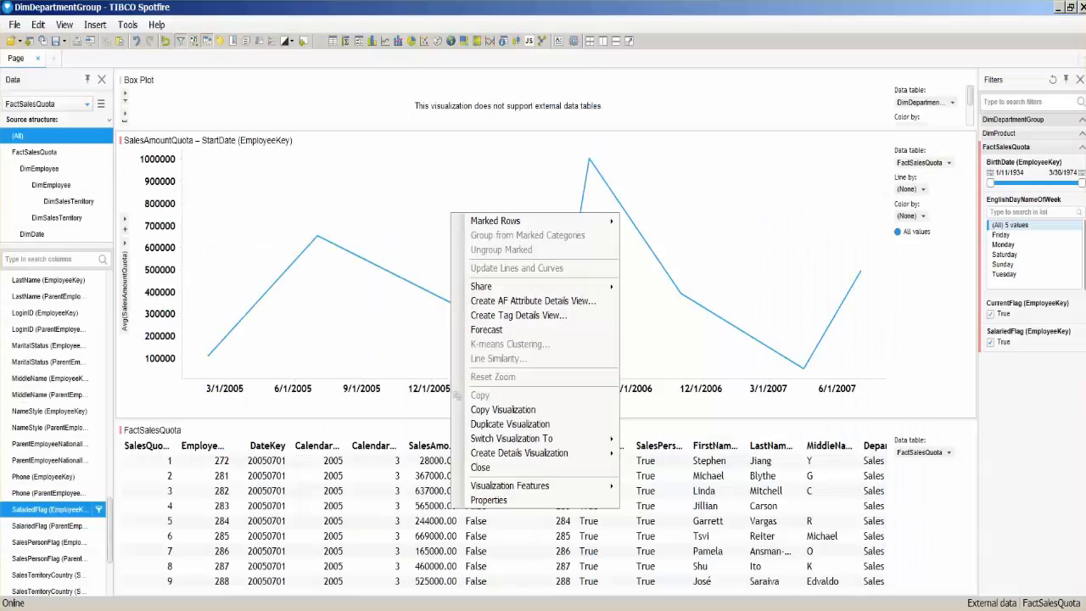
pyautogui.press('Escape')
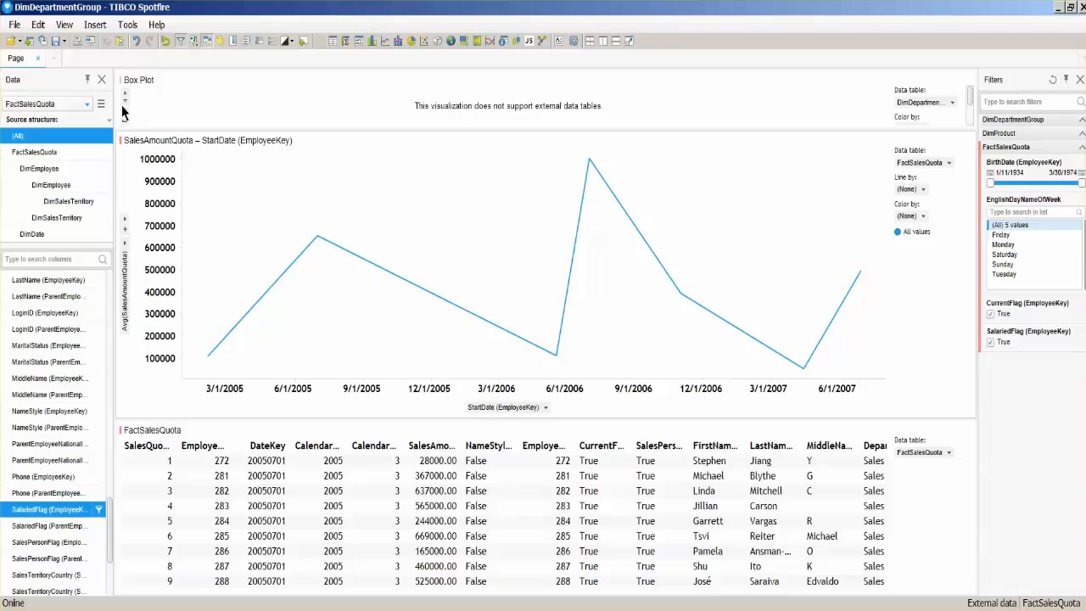
# - Close the DimDepartmentGroup analysis without saving its changes
pyautogui.click(15, 24)
pyautogui.click(33, 68)
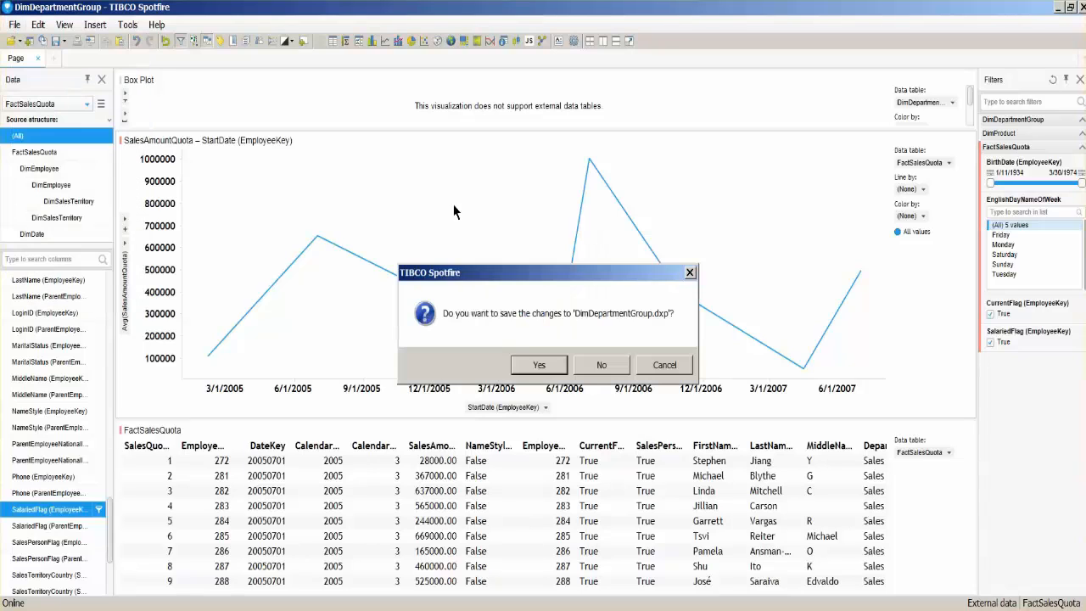
pyautogui.click(598, 365)
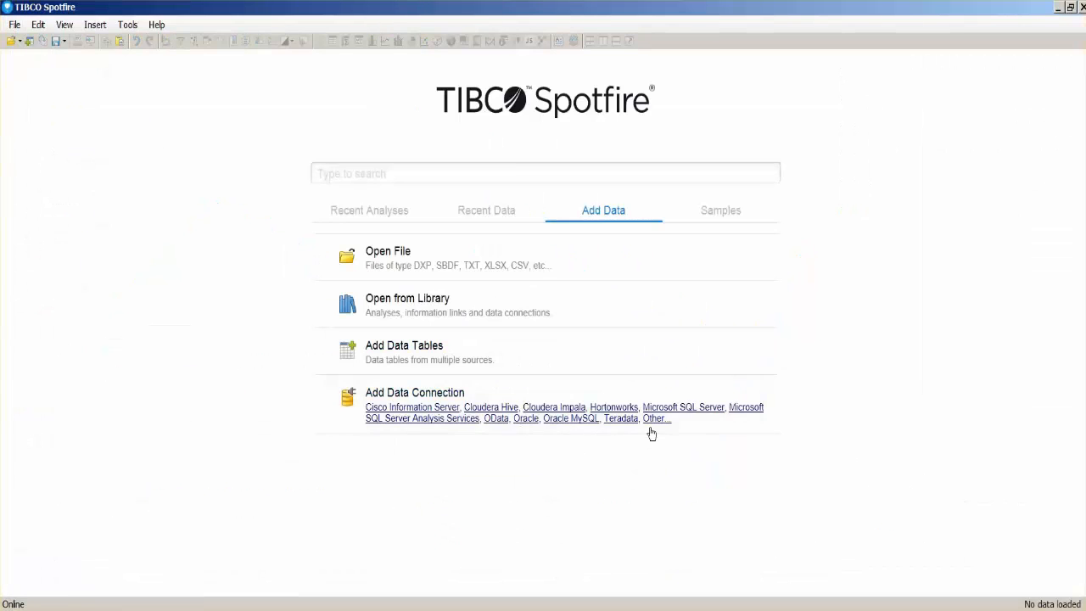
# - Connect to Microsoft SQL Server on localhost with Windows authentication and open the list of database tables
pyautogui.click(683, 408)
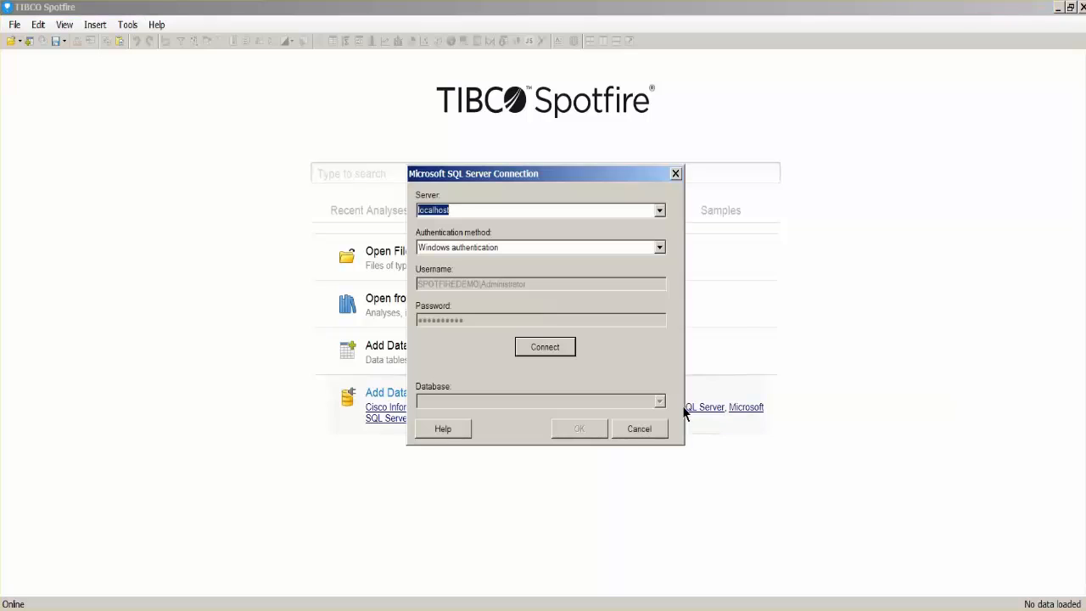
pyautogui.click(562, 346)
pyautogui.click(577, 428)
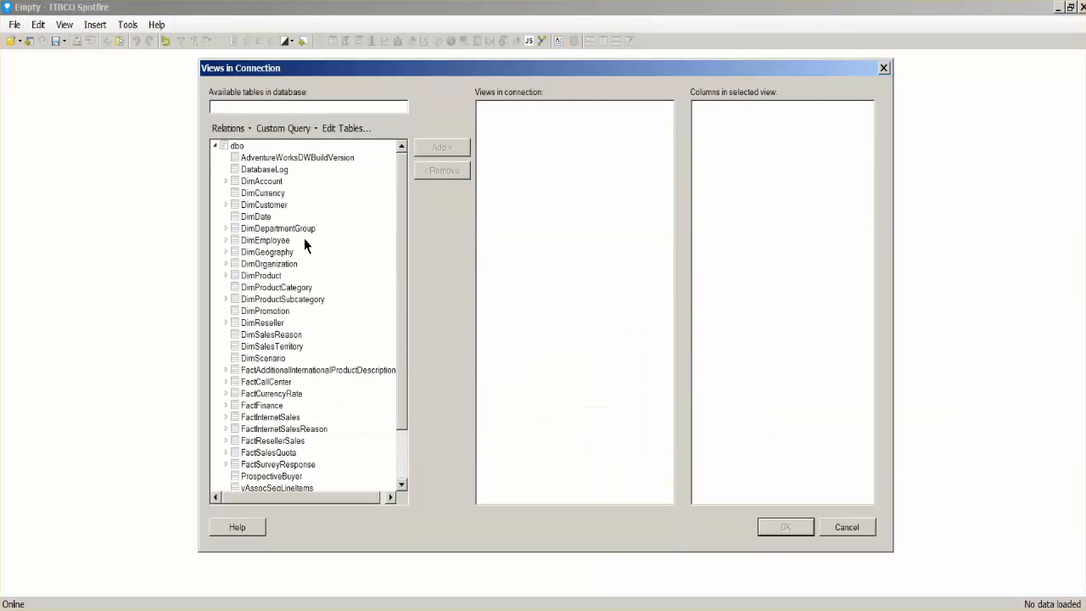
# - Add the DimCustomer, DimOrganization and FactSalesQuota tables as views in the connection
pyautogui.click(264, 205)
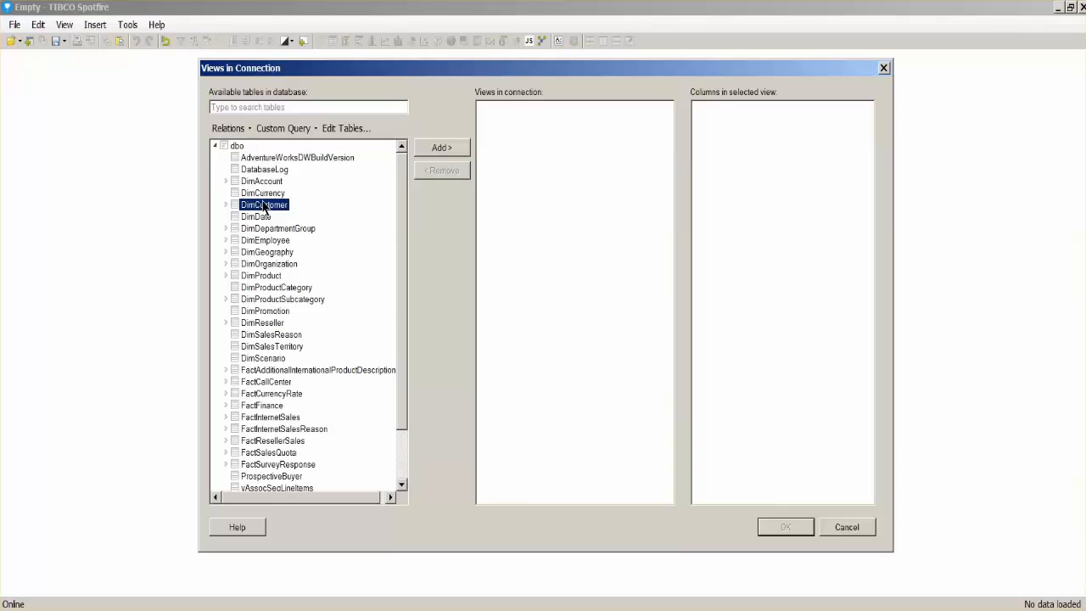
pyautogui.click(441, 147)
pyautogui.click(263, 264)
pyautogui.click(438, 147)
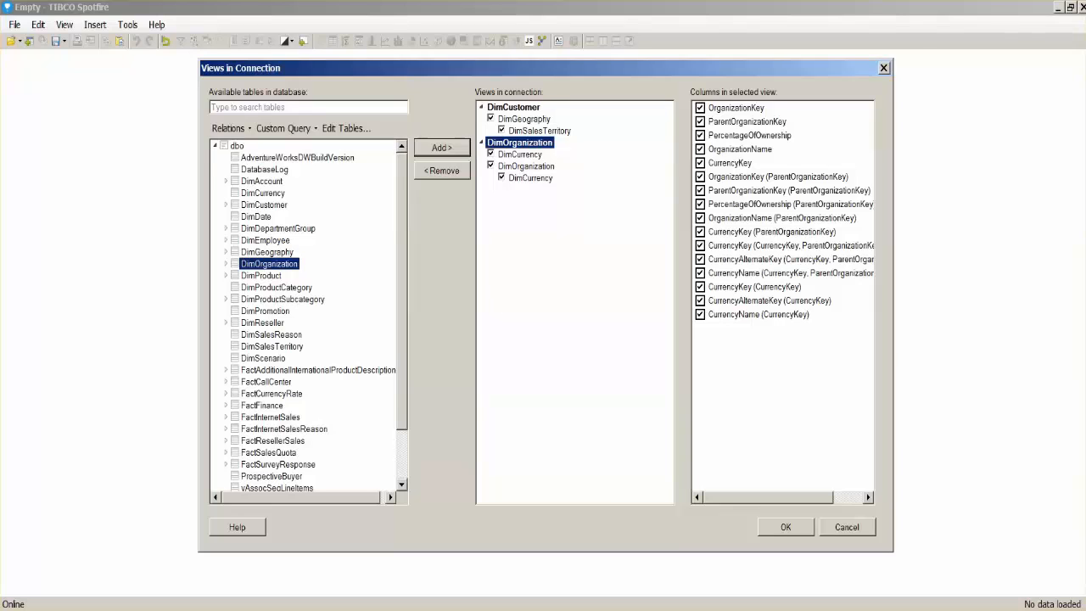
pyautogui.click(268, 452)
pyautogui.click(441, 147)
pyautogui.click(785, 526)
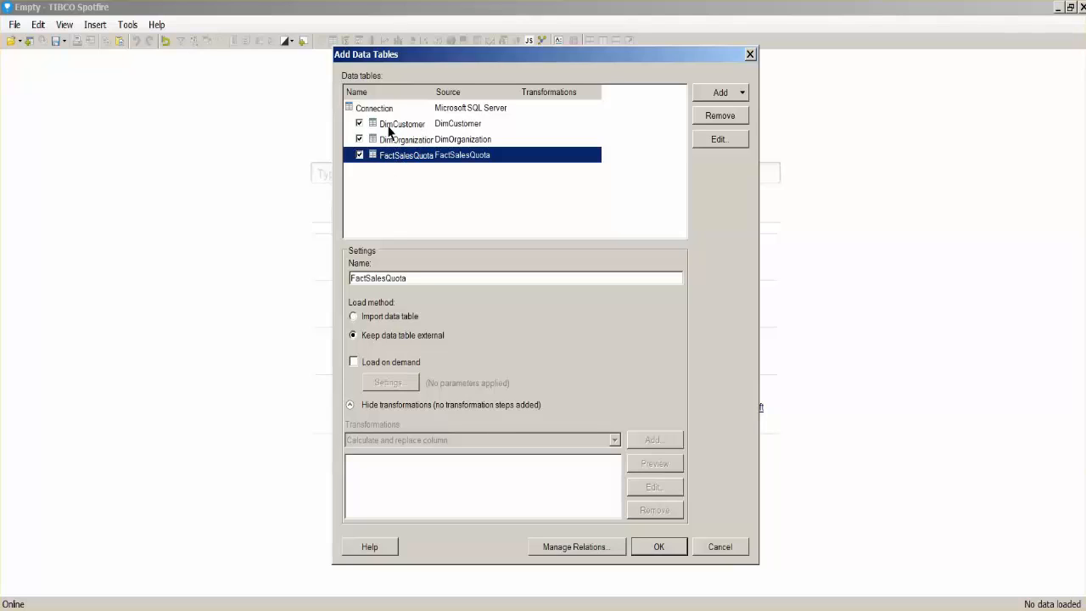
# - Set FactSalesQuota to import its data table, leave DimCustomer and DimOrganization external, and load all three tables
pyautogui.click(388, 126)
pyautogui.click(391, 140)
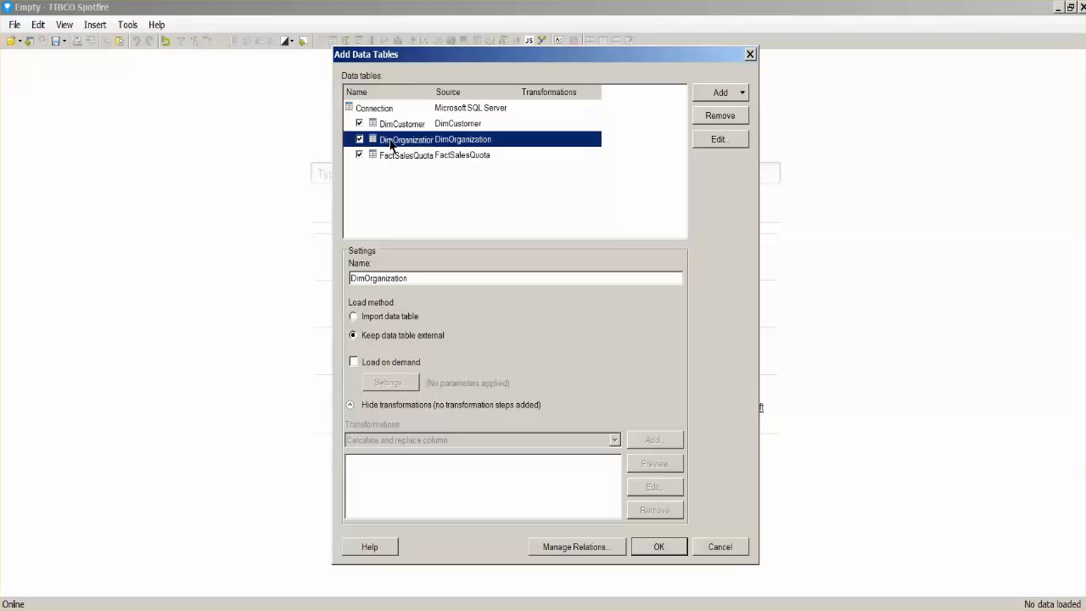
pyautogui.click(408, 159)
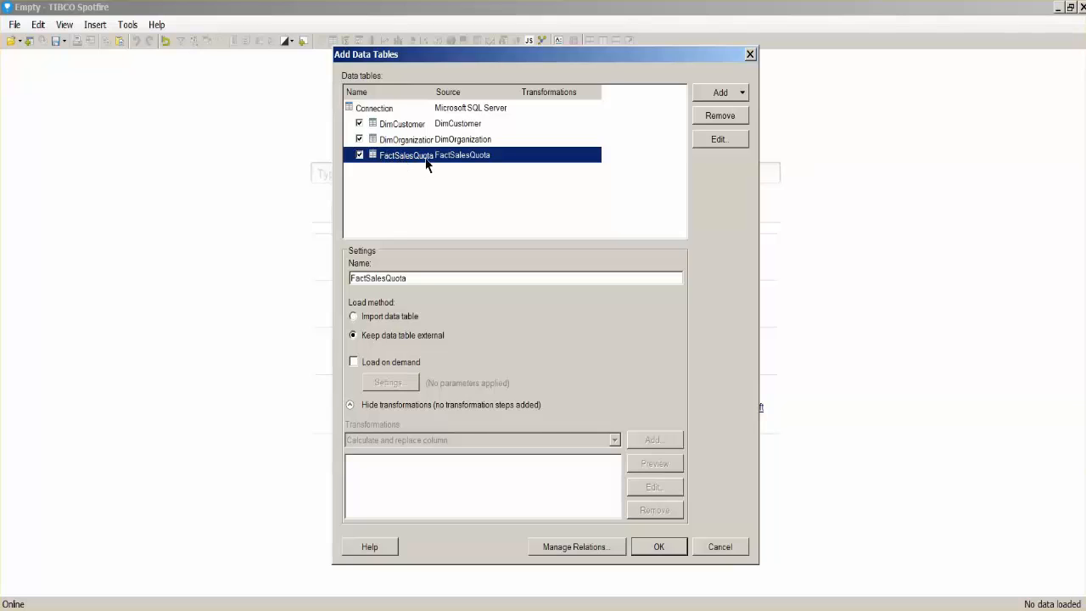
pyautogui.click(353, 317)
pyautogui.click(658, 547)
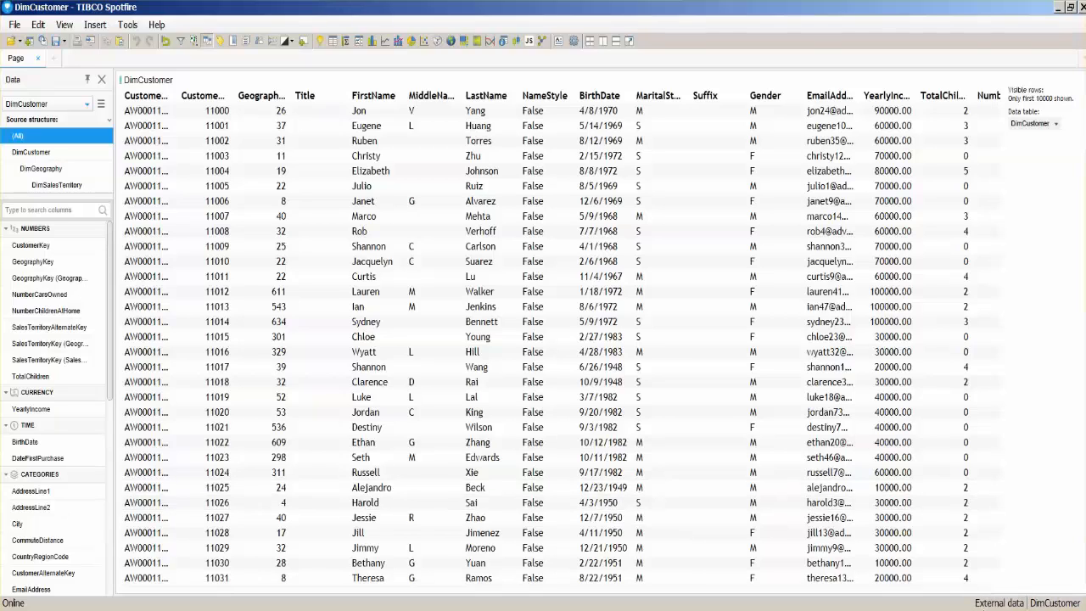
# - Switch the table visualization's data table to DimOrganization and finally to FactSalesQuota
pyautogui.click(1056, 125)
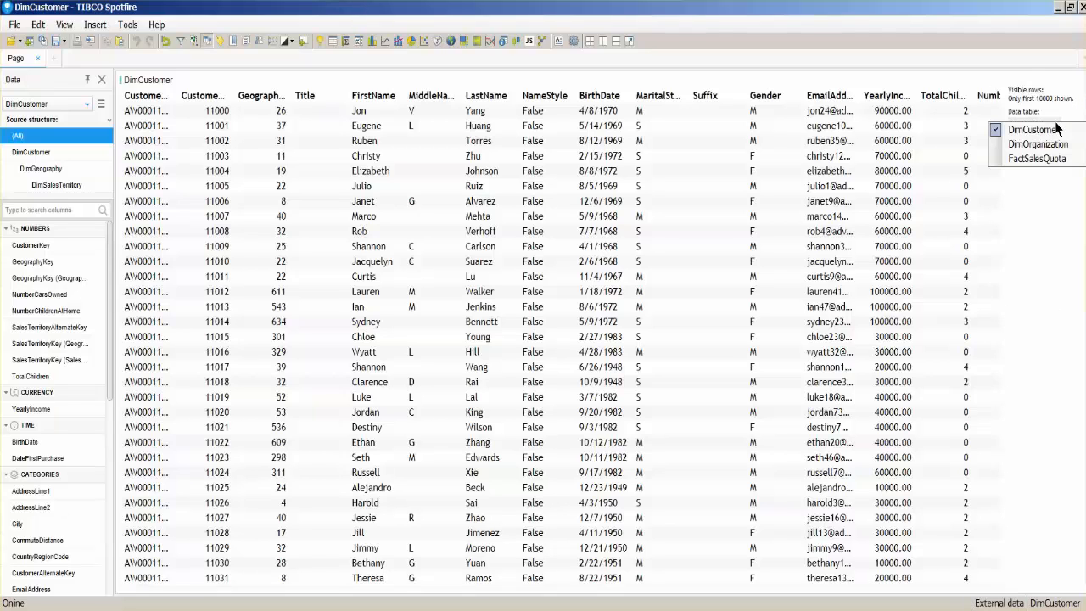
pyautogui.click(1048, 144)
pyautogui.click(1062, 103)
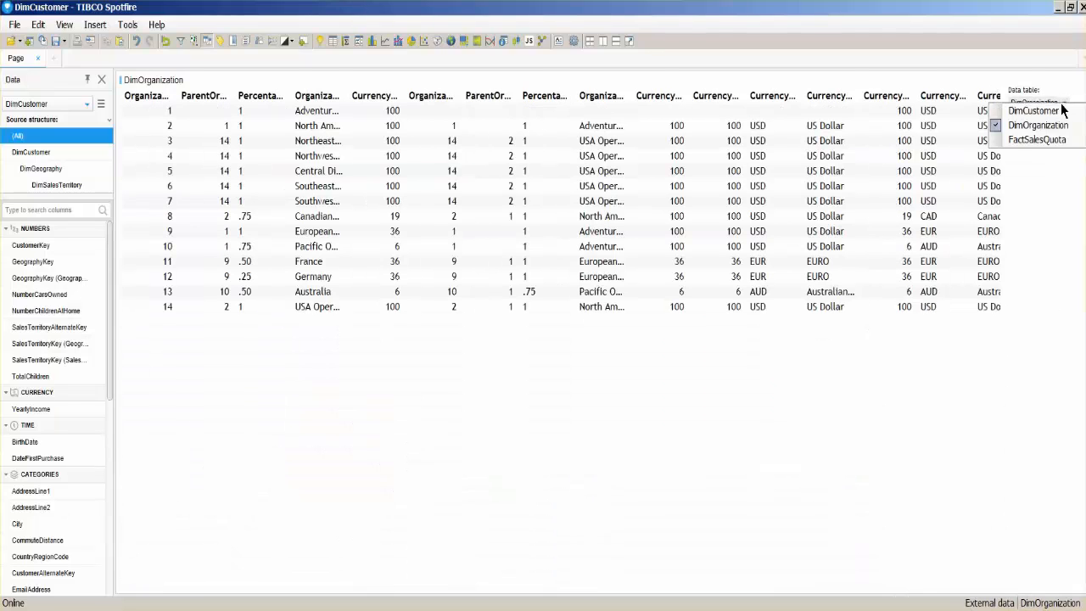
pyautogui.click(1035, 139)
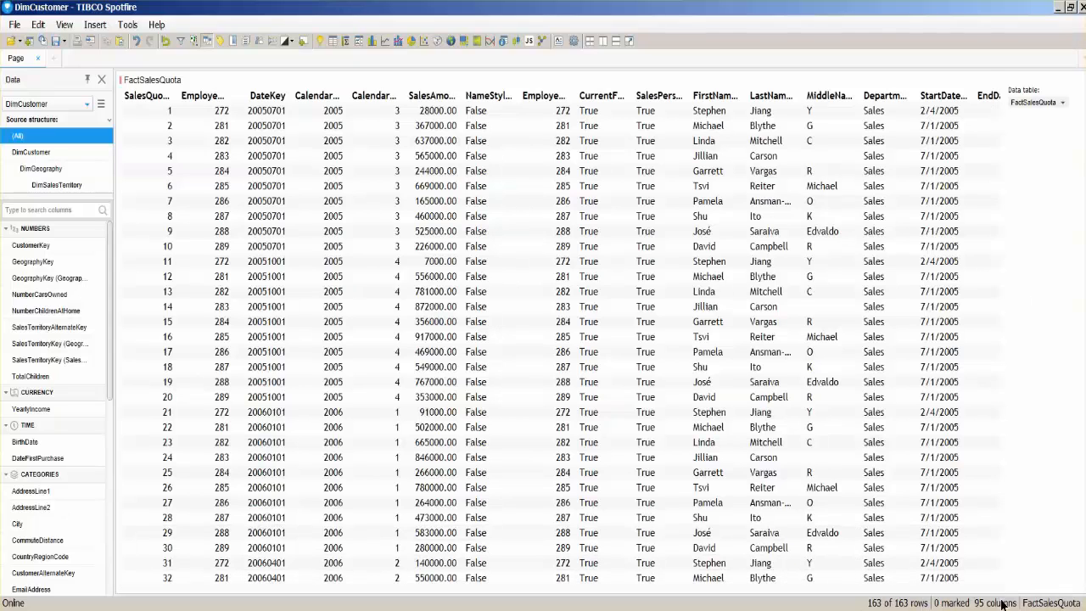
# - Add a line chart above the table visualization and base it on the imported FactSalesQuota data table
pyautogui.click(386, 39)
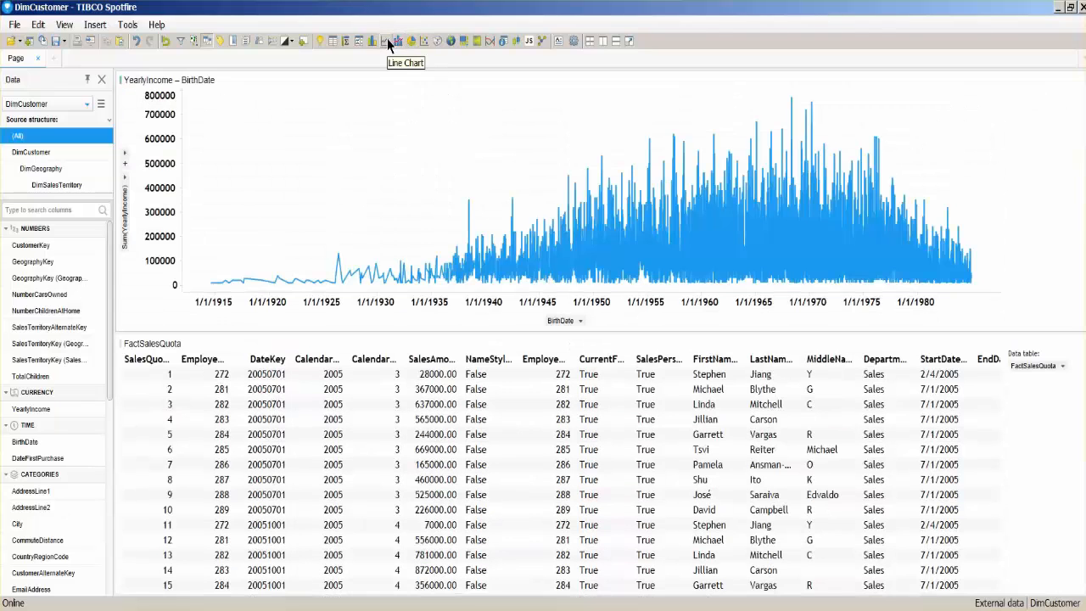
pyautogui.click(579, 321)
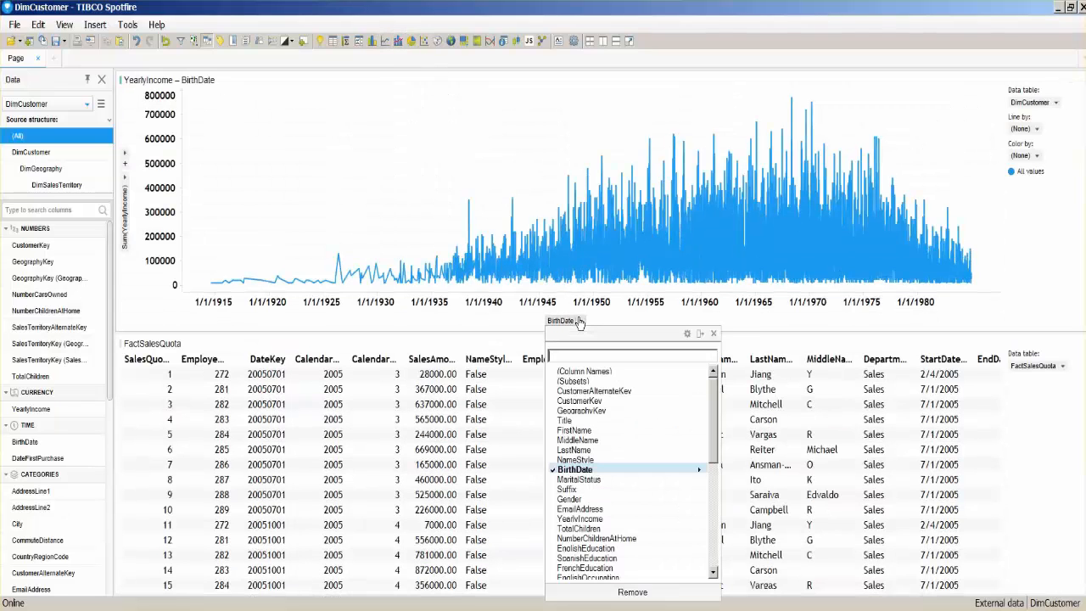
pyautogui.click(1055, 102)
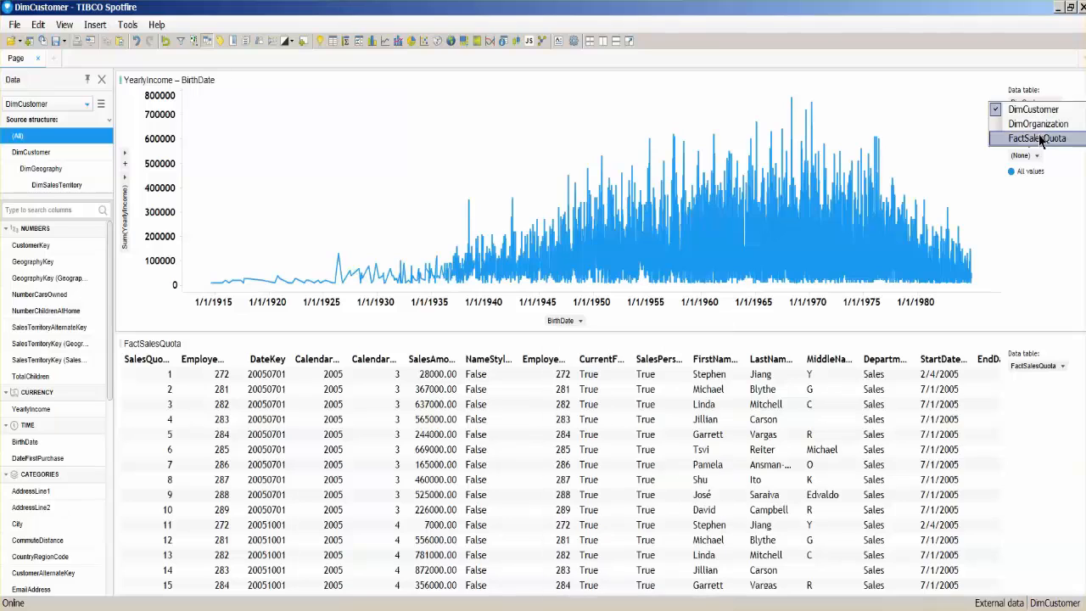
pyautogui.click(1033, 139)
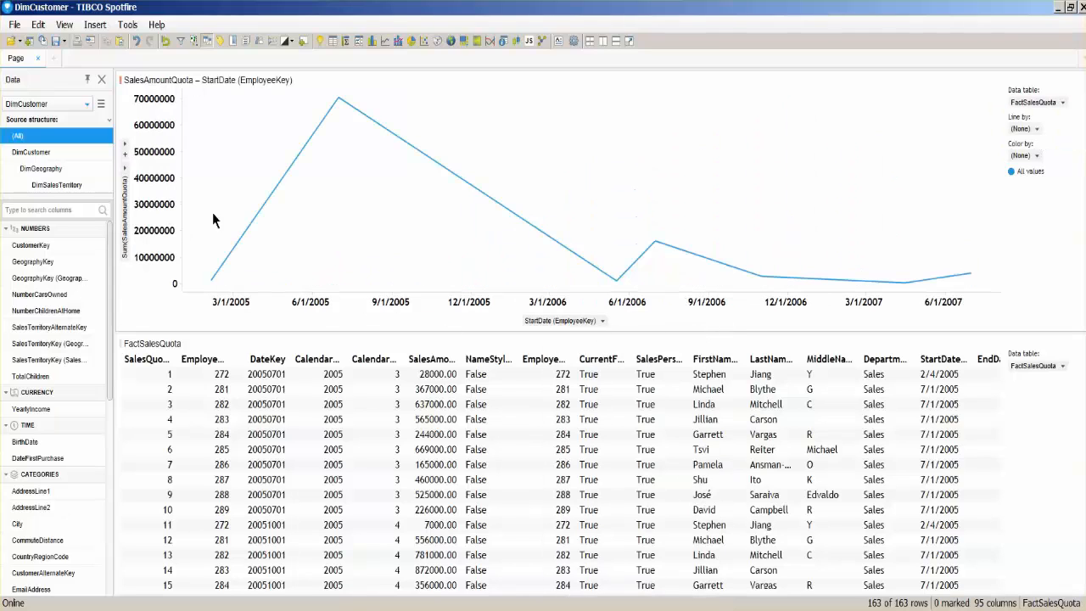
# - Examine the aggregation methods for the line chart's Y-axis and the analysis commands available for the imported data
pyautogui.click(125, 172)
pyautogui.click(251, 190)
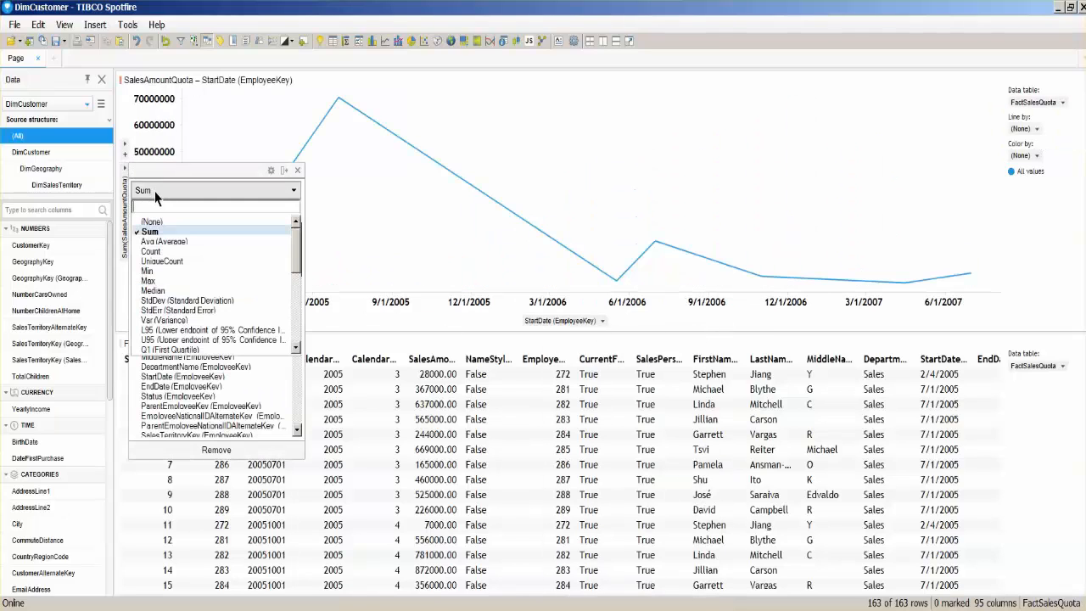
pyautogui.moveTo(299, 237); pyautogui.dragTo(298, 187)
pyautogui.click(297, 170)
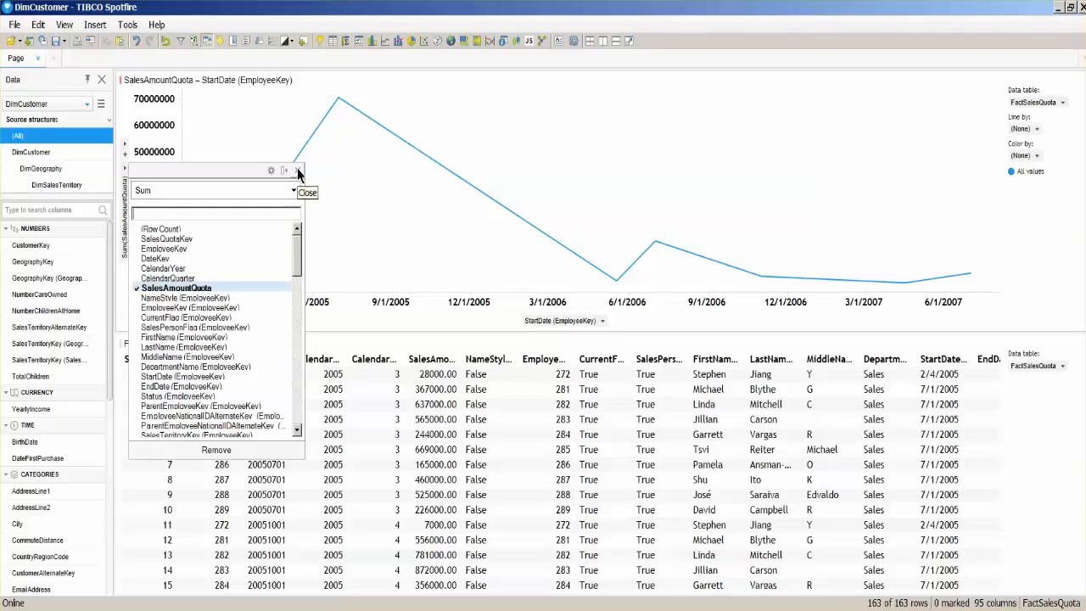
pyautogui.rightClick(502, 169)
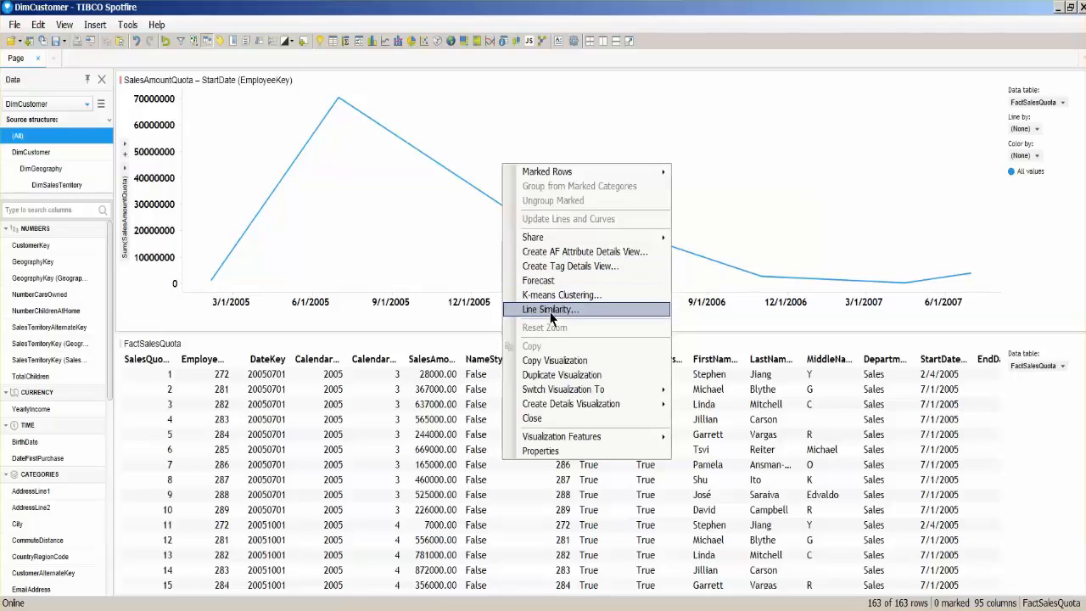
pyautogui.click(502, 111)
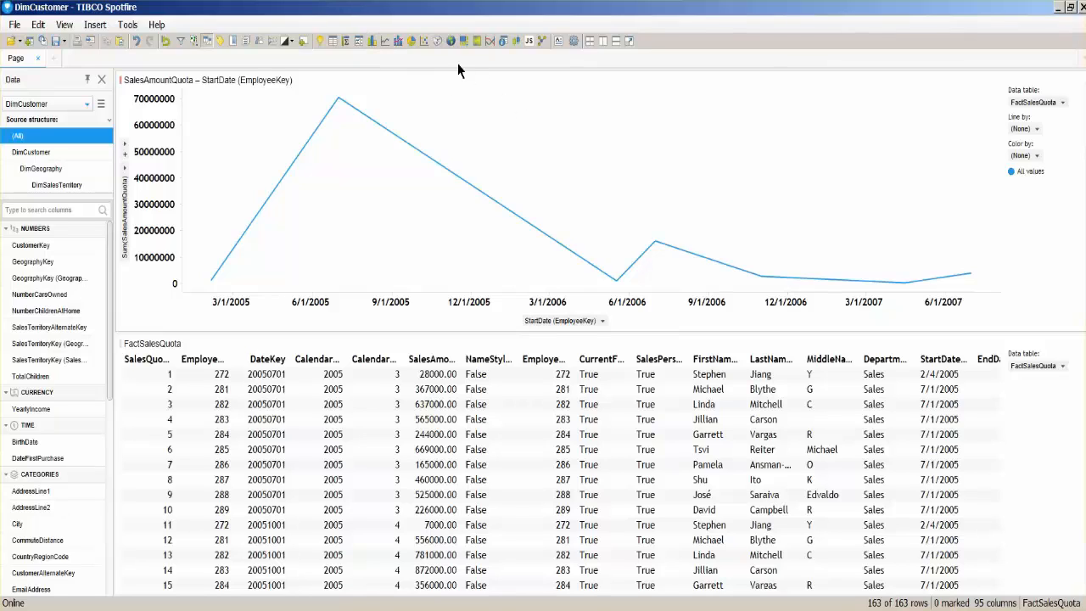
# - Add a box plot above the line chart and base it on the imported FactSalesQuota data table
pyautogui.click(514, 40)
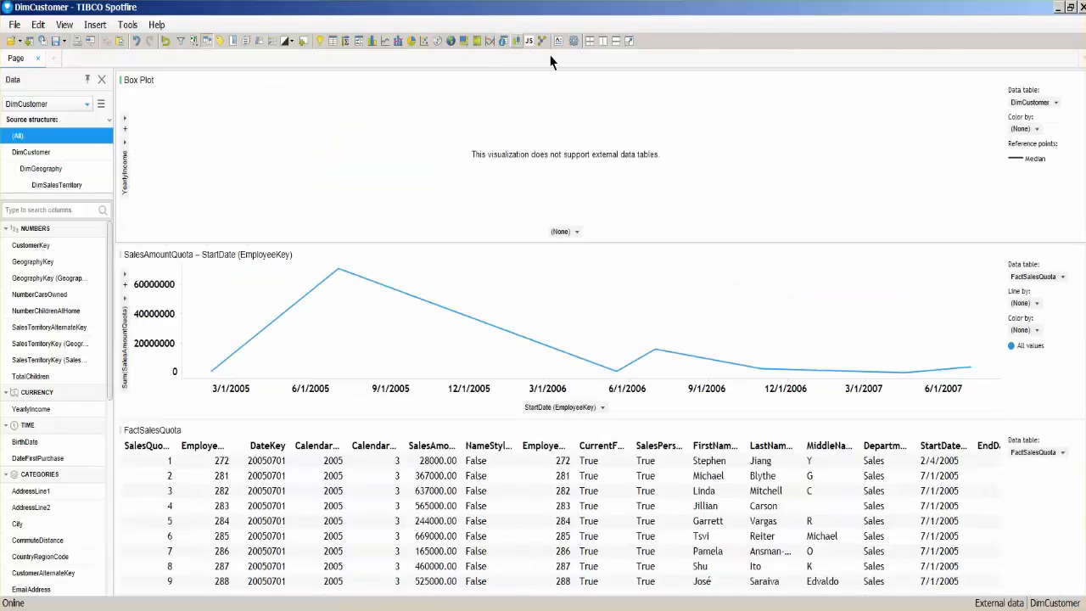
pyautogui.click(1057, 103)
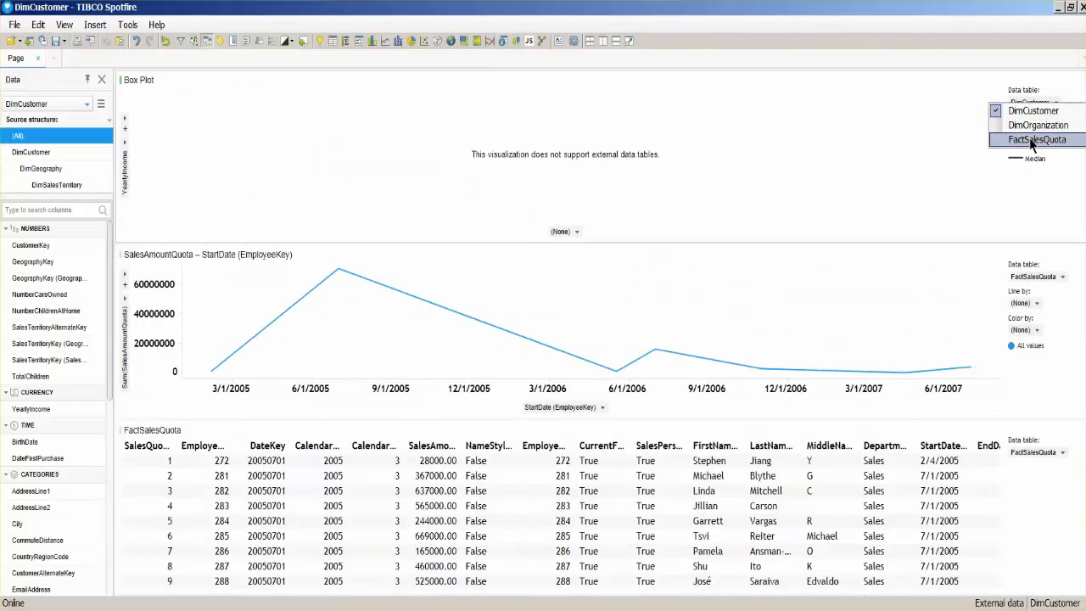
pyautogui.click(1030, 138)
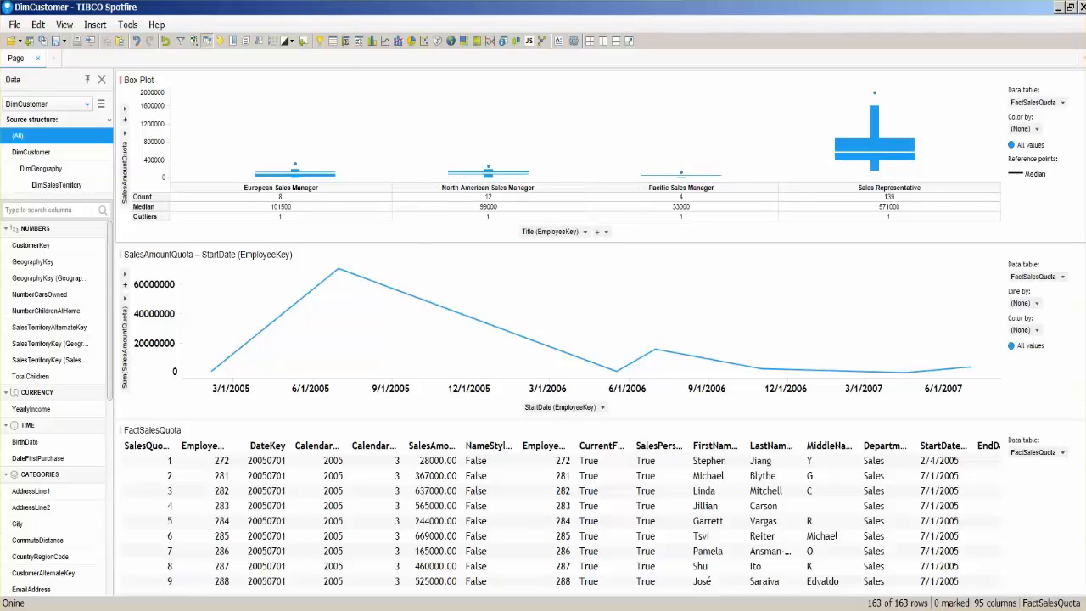
# - Display the filters and look through those available for the columns of the imported FactSalesQuota data table
pyautogui.click(180, 43)
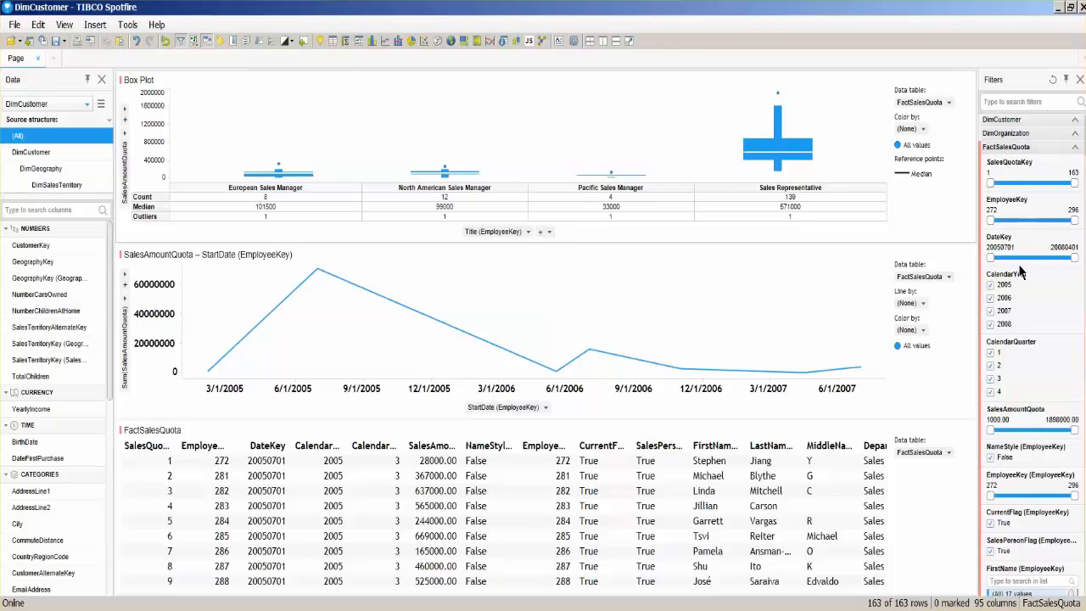
pyautogui.scroll(-10, 1033, 492)
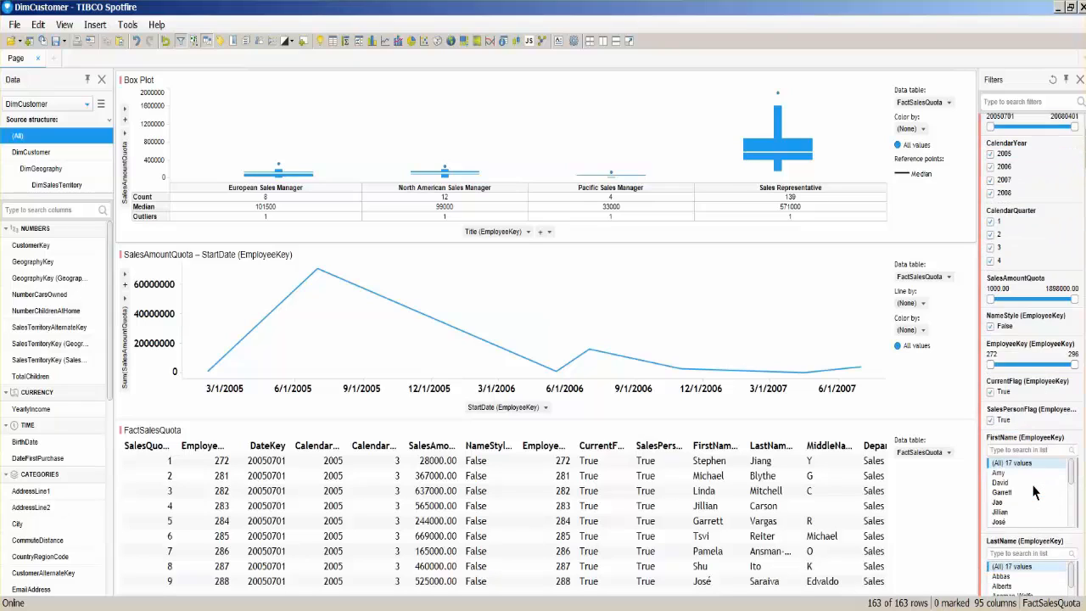
pyautogui.scroll(-15, 1033, 492)
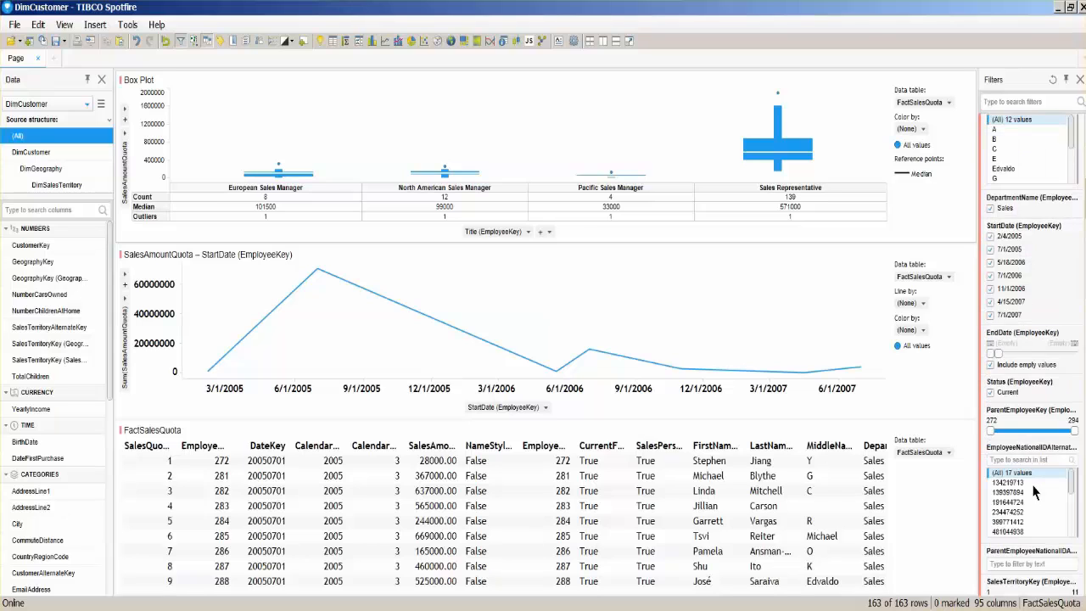
pyautogui.scroll(5, 1033, 492)
# - Open the data table properties and review the storage settings and source information of FactSalesQuota
pyautogui.click(37, 25)
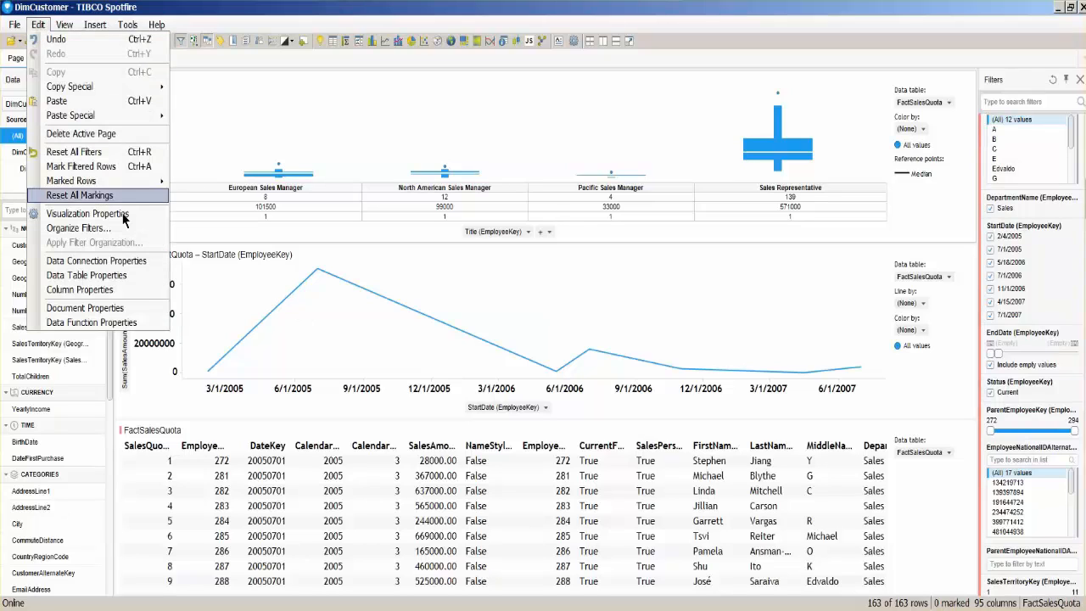
pyautogui.click(101, 277)
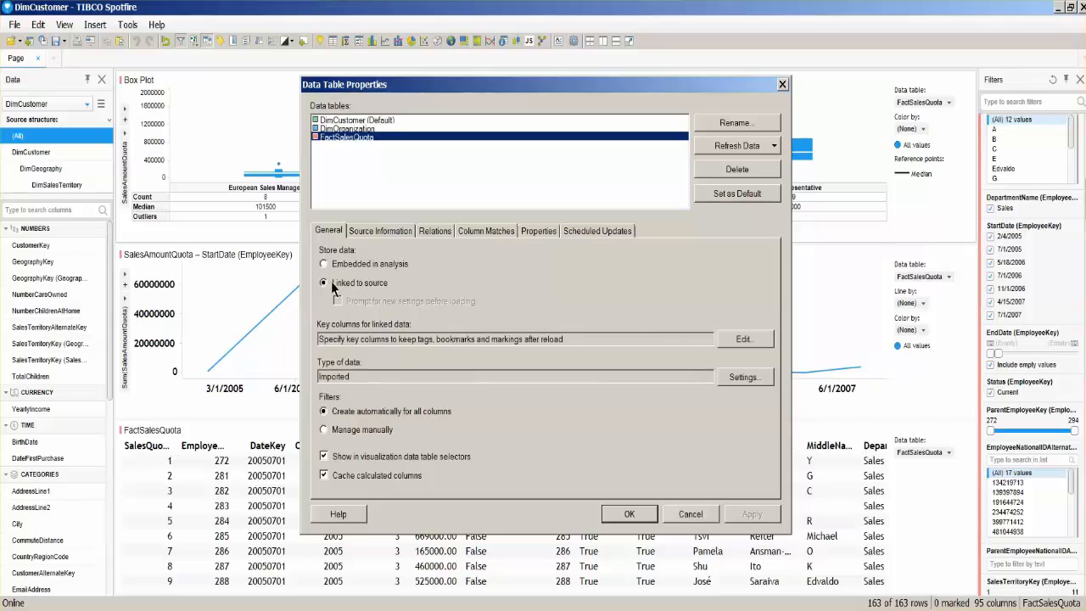
pyautogui.click(379, 231)
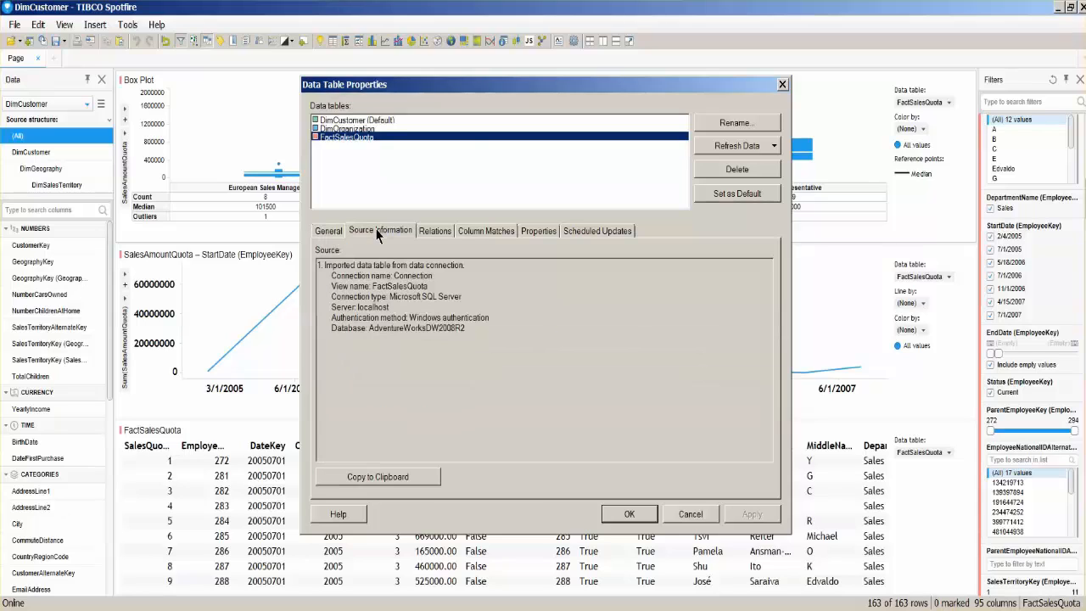
pyautogui.moveTo(472, 329); pyautogui.dragTo(323, 265)
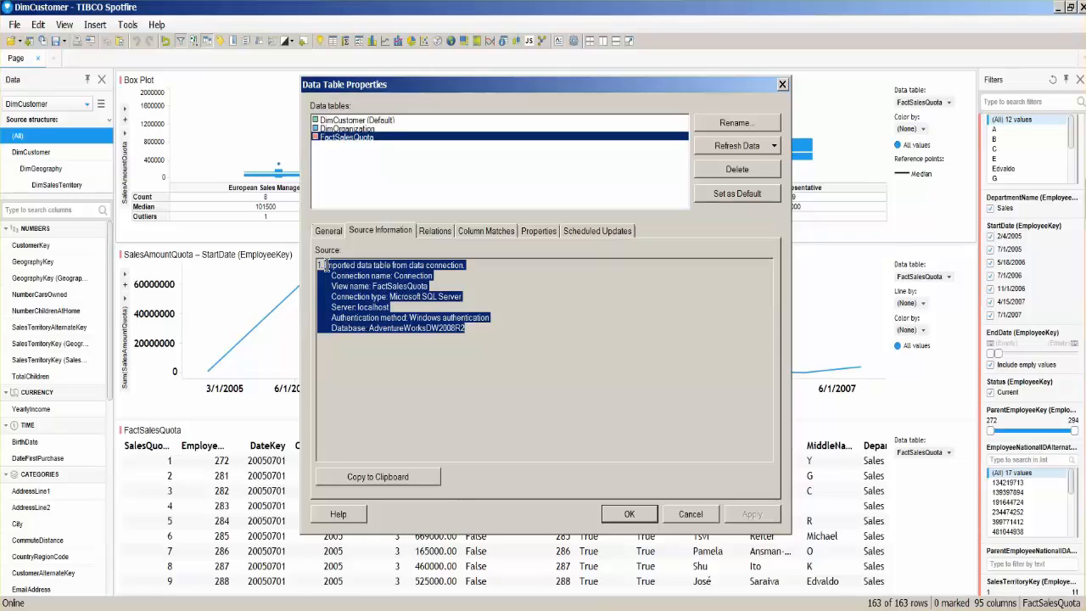
pyautogui.click(329, 231)
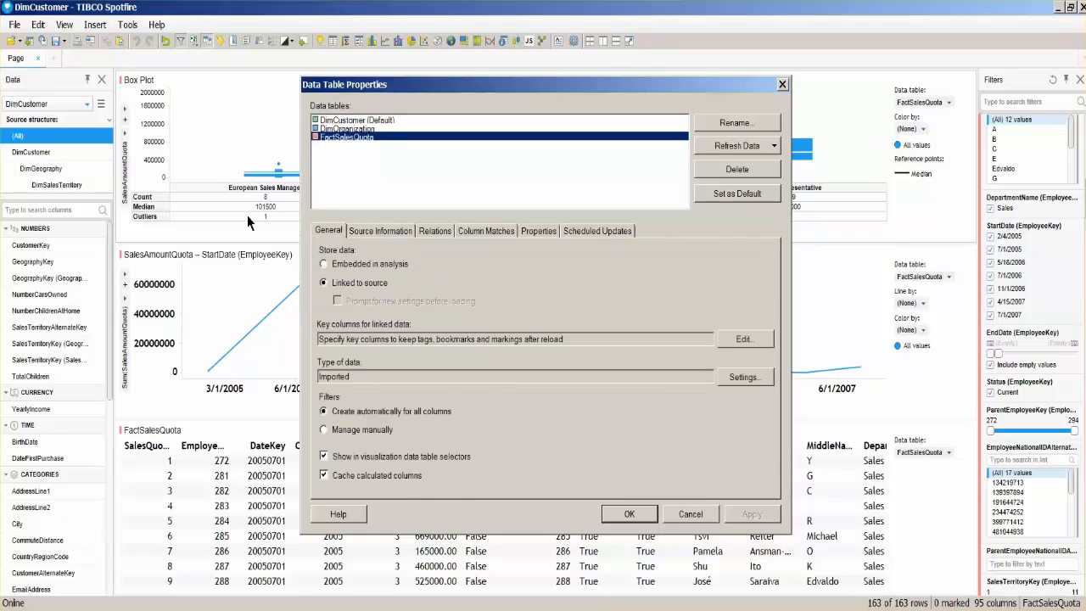
# - Compare the general storage and data type settings of DimCustomer and DimOrganization with those of FactSalesQuota
pyautogui.click(337, 129)
pyautogui.click(339, 122)
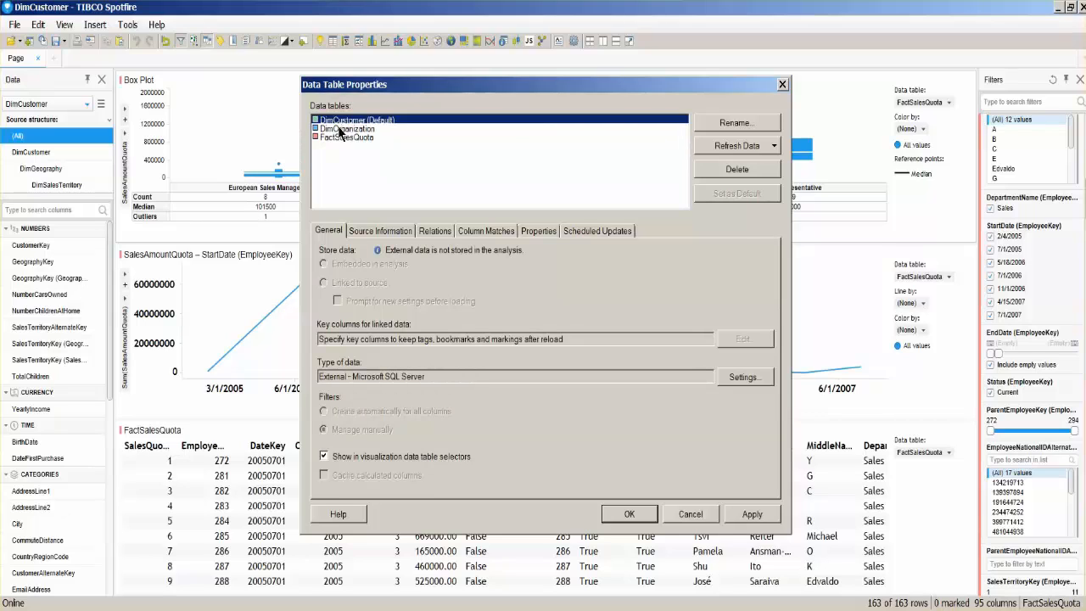
pyautogui.click(338, 129)
pyautogui.click(340, 121)
pyautogui.click(338, 137)
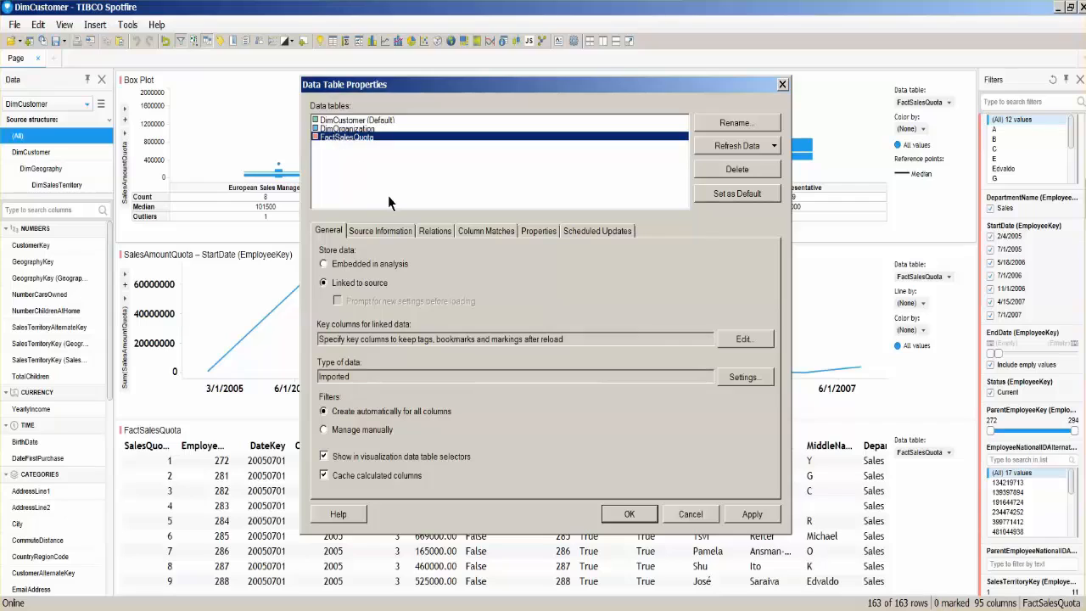
pyautogui.click(330, 120)
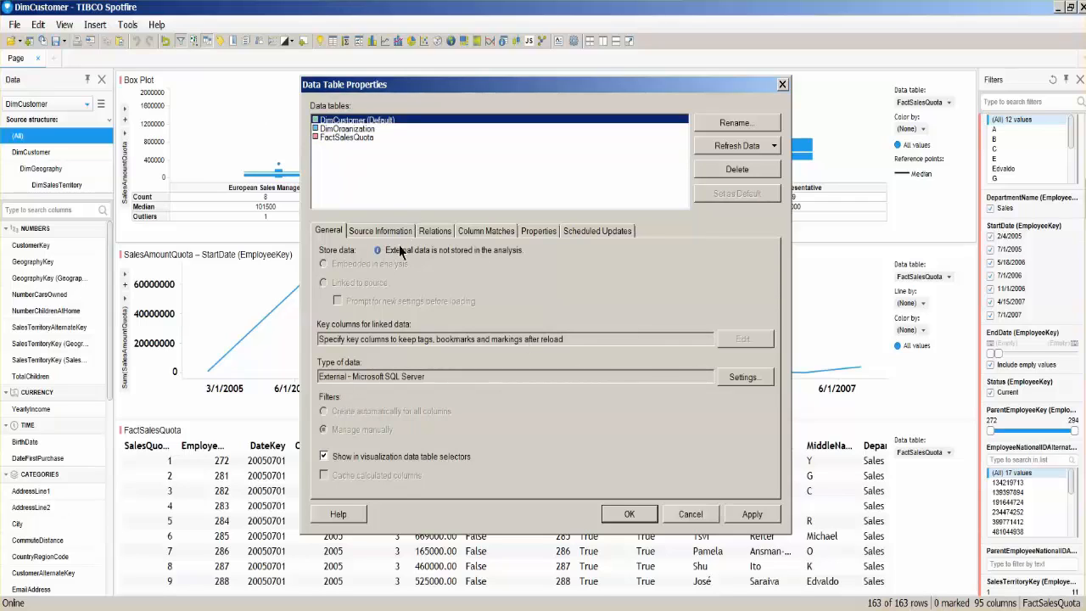
pyautogui.click(367, 130)
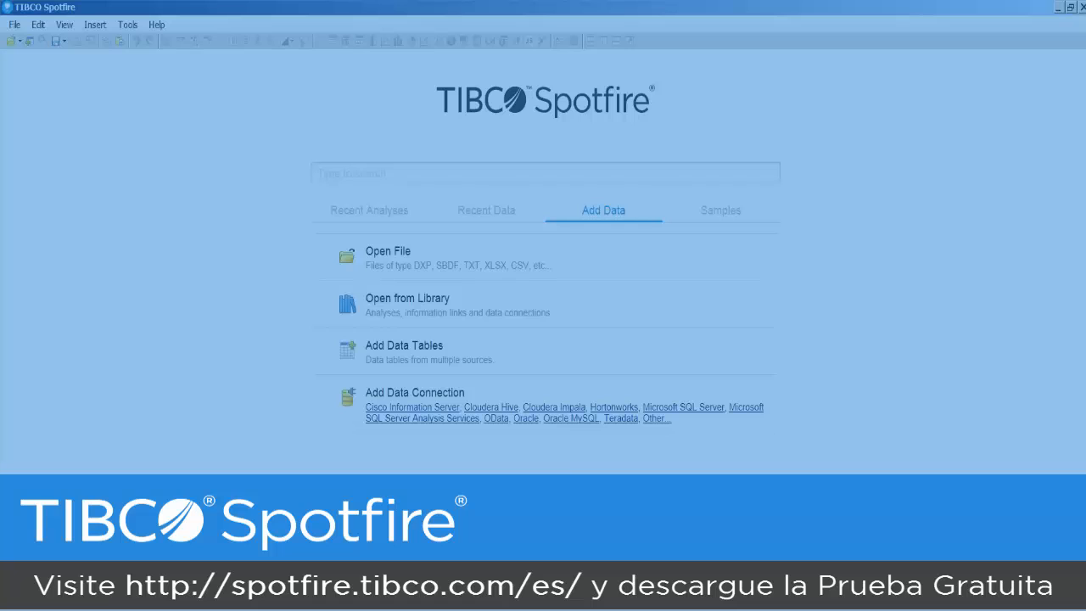
# - Start a new Microsoft SQL Server data connection and display the authentication methods it offers
pyautogui.click(703, 408)
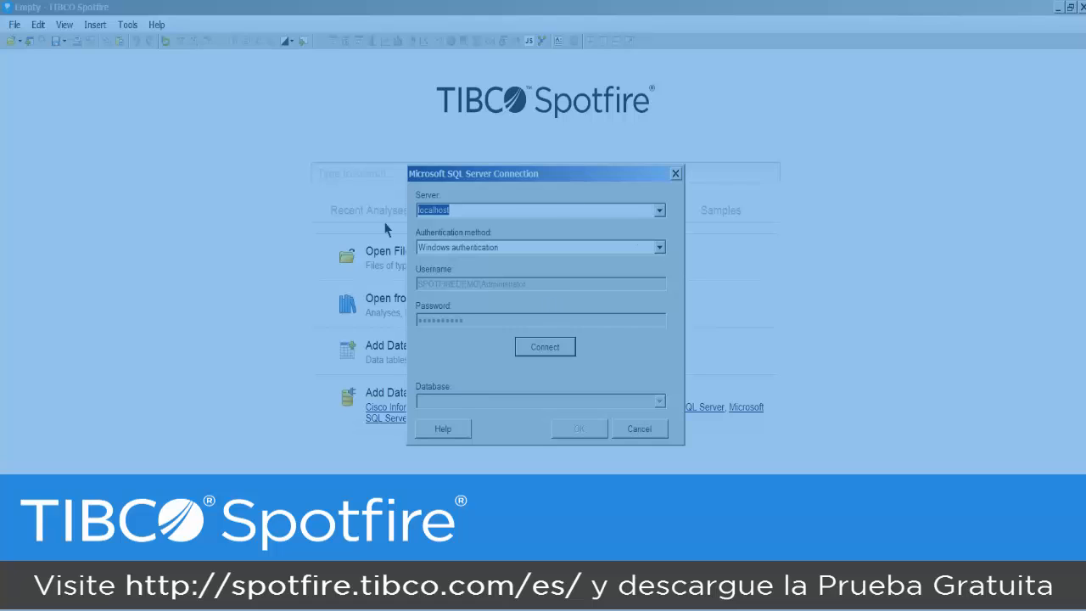
pyautogui.click(660, 247)
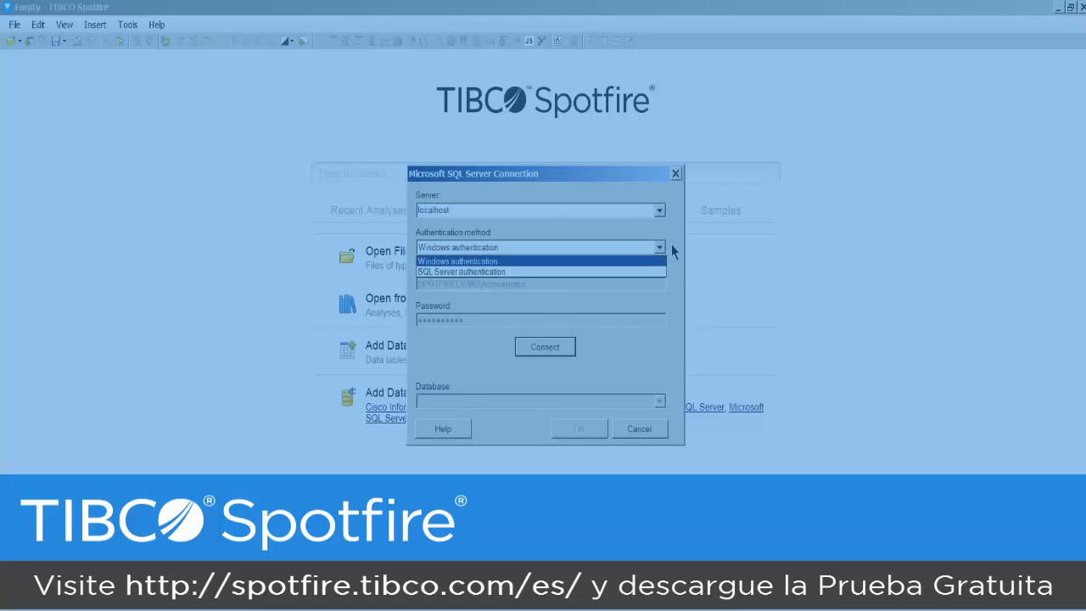